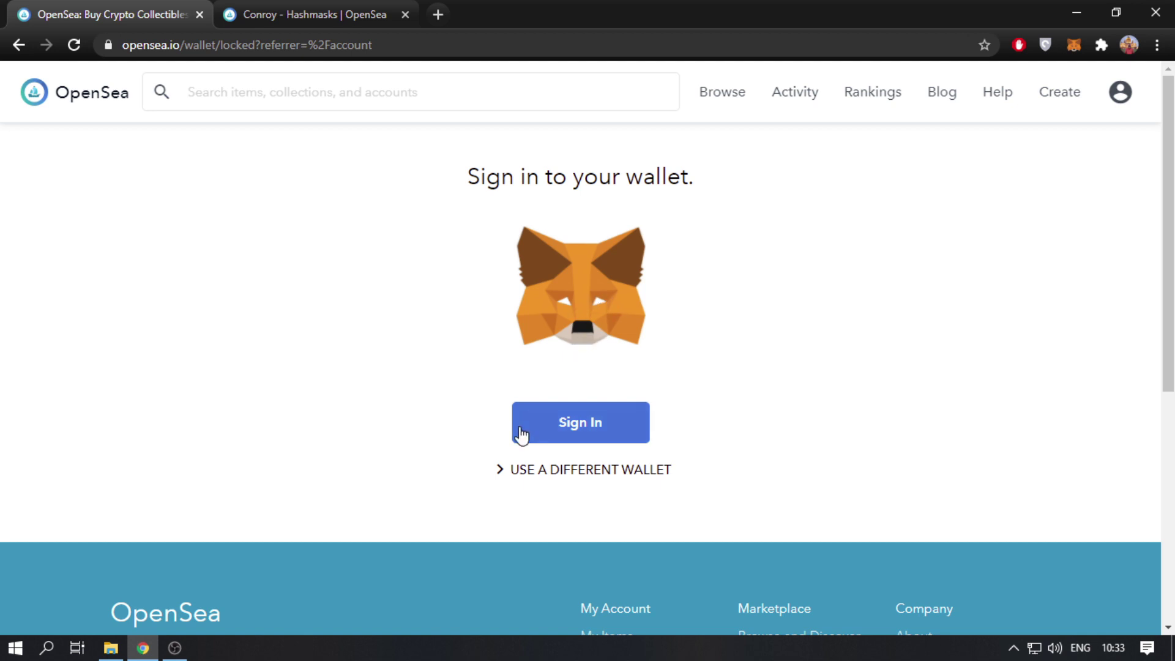
# Sign in with the MetaMask wallet after viewing the alternative wallets, entering the wallet password to unlock it
pyautogui.click(513, 481)
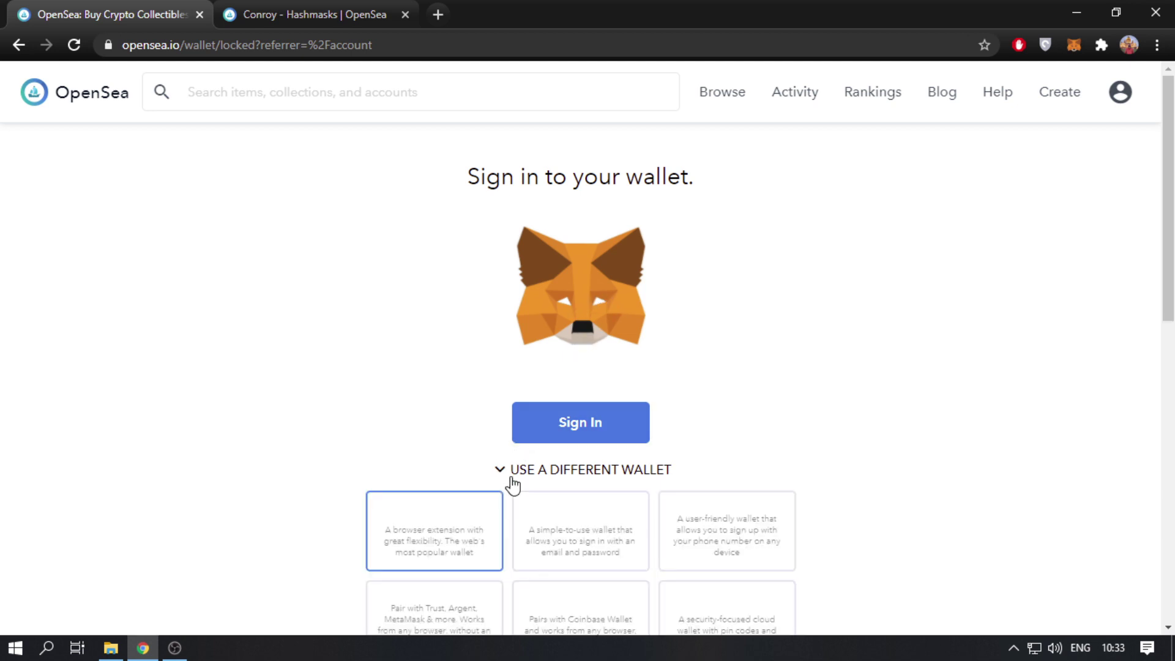
pyautogui.scroll(-4, 509, 478)
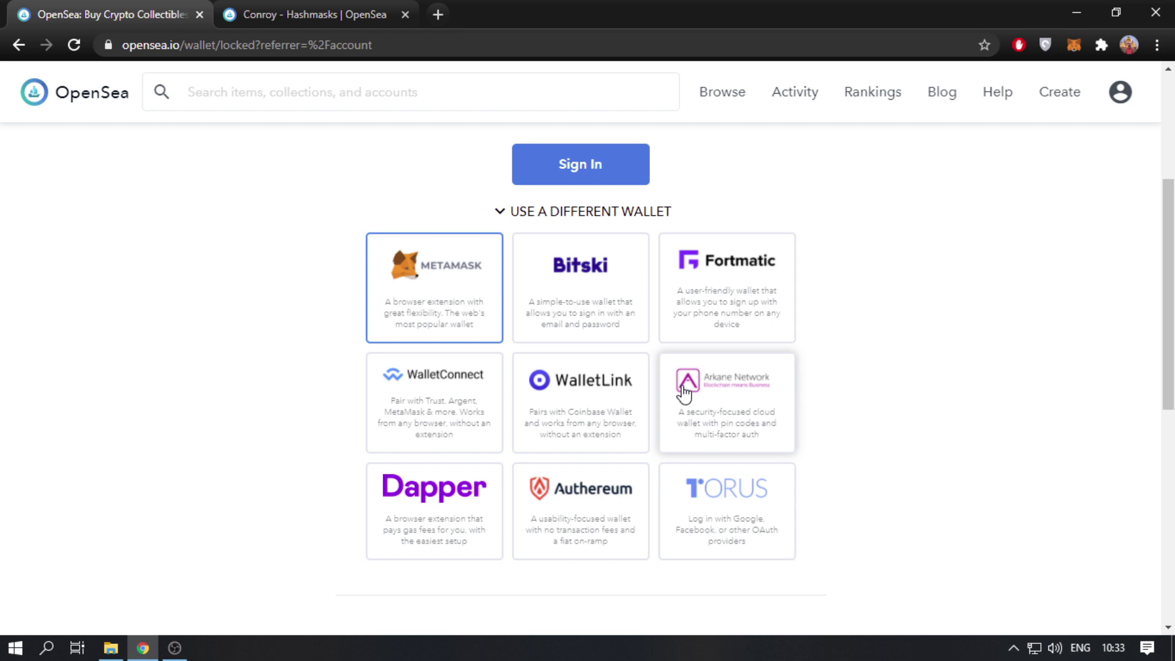
pyautogui.scroll(4, 684, 394)
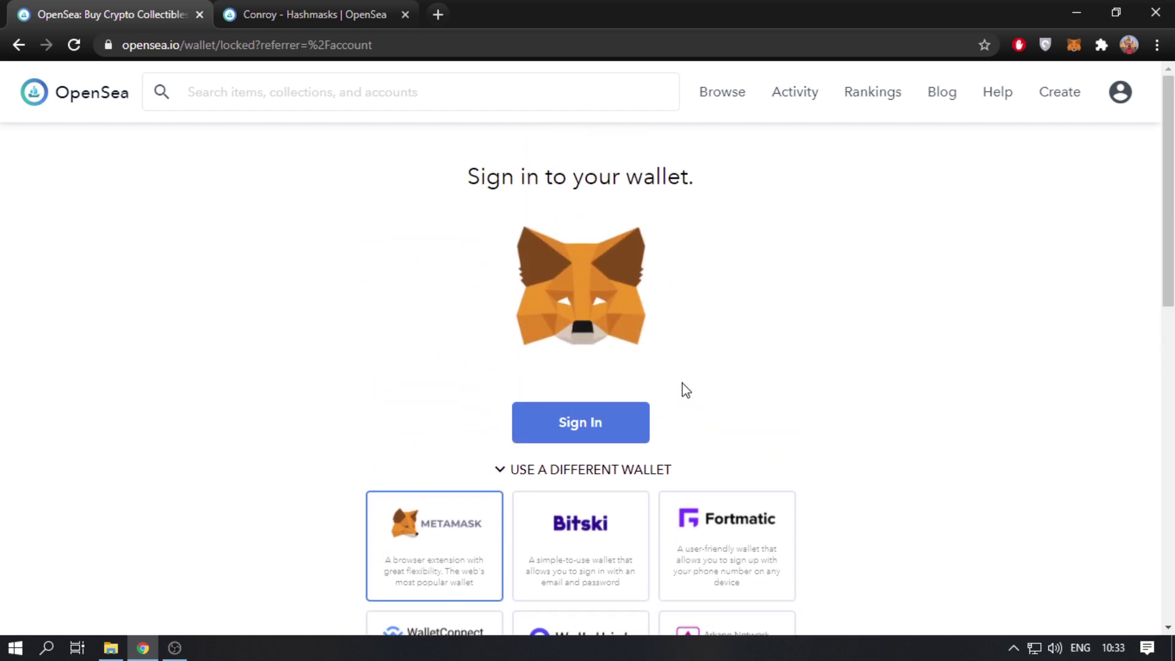
pyautogui.click(563, 424)
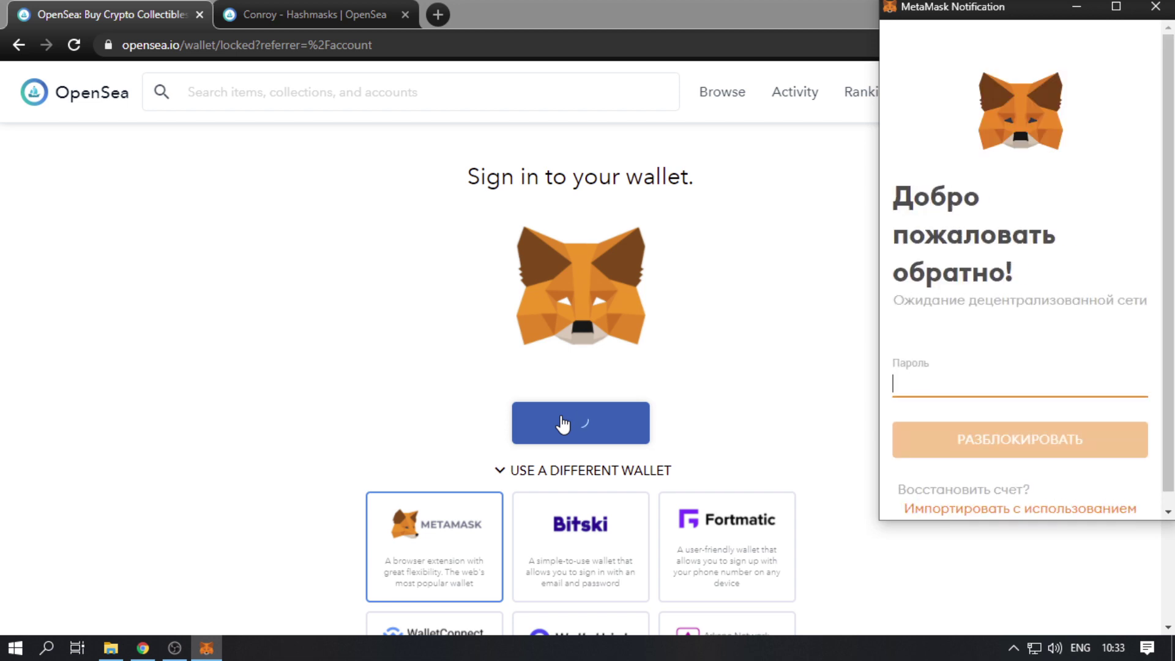
pyautogui.write('•••••••')
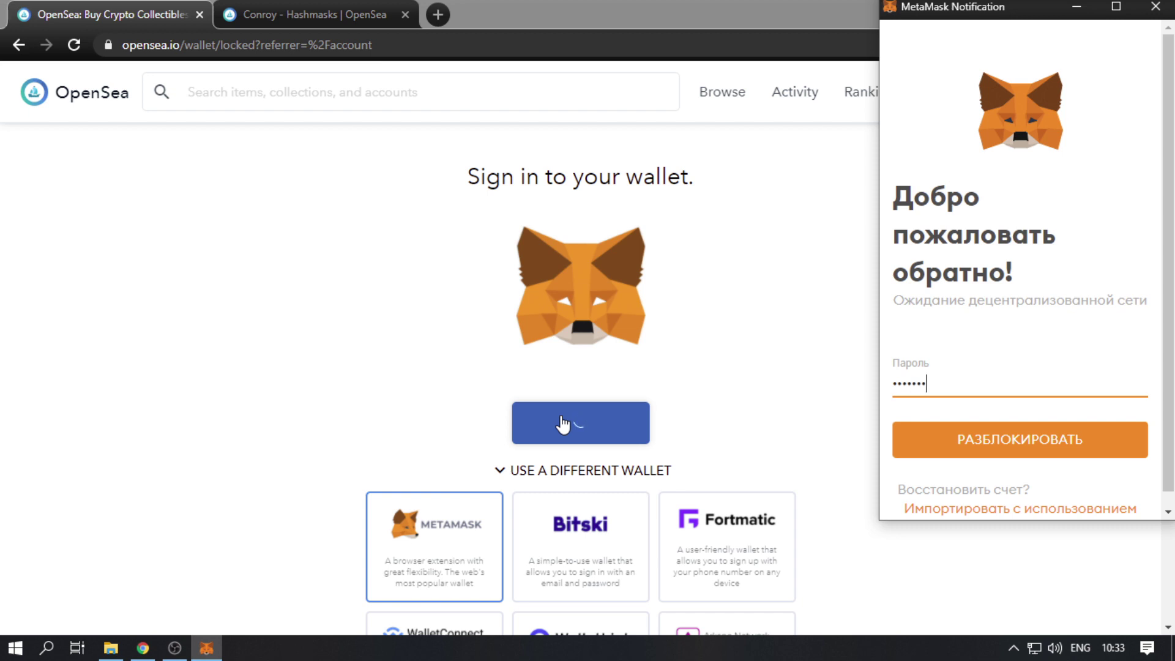
pyautogui.write('•••••••')
pyautogui.press('Return')
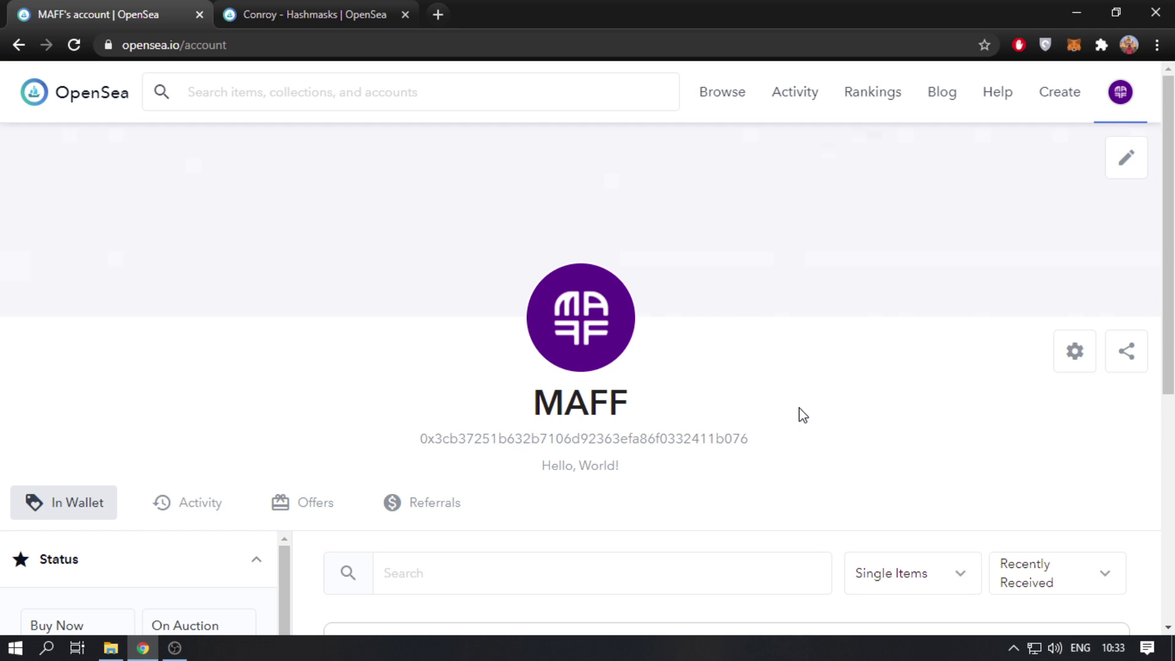
# Start a new collection under My Collections and upload oblojka.jpg as its logo
pyautogui.scroll(-2, 800, 412)
pyautogui.scroll(2, 836, 404)
pyautogui.moveTo(1071, 97)
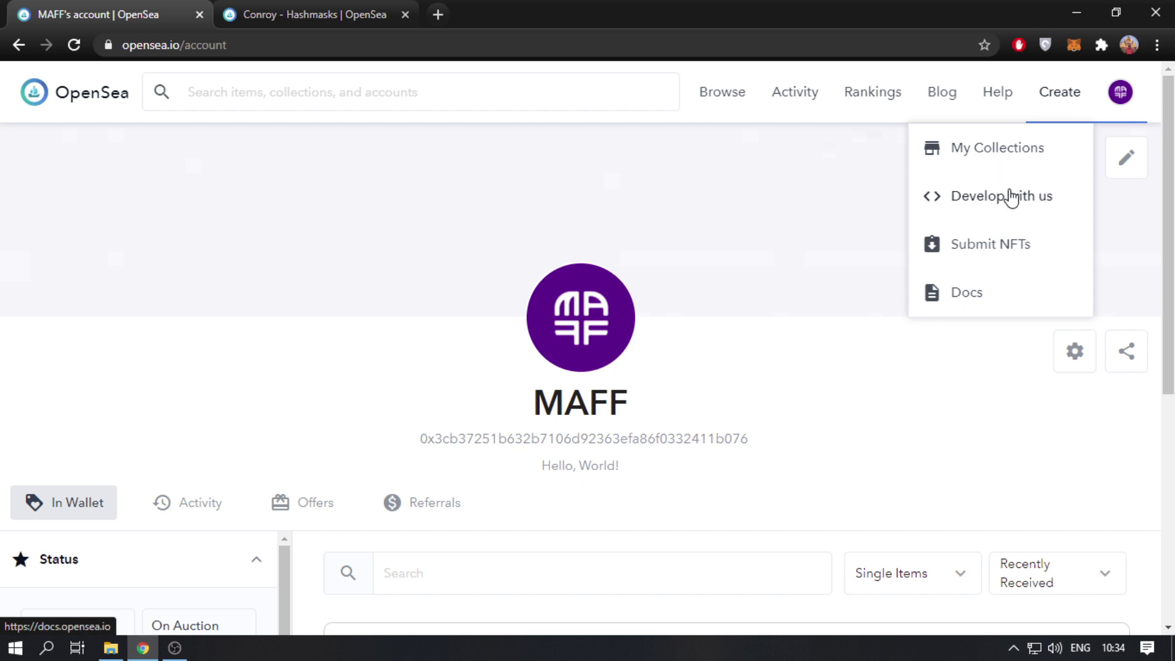
pyautogui.click(1015, 162)
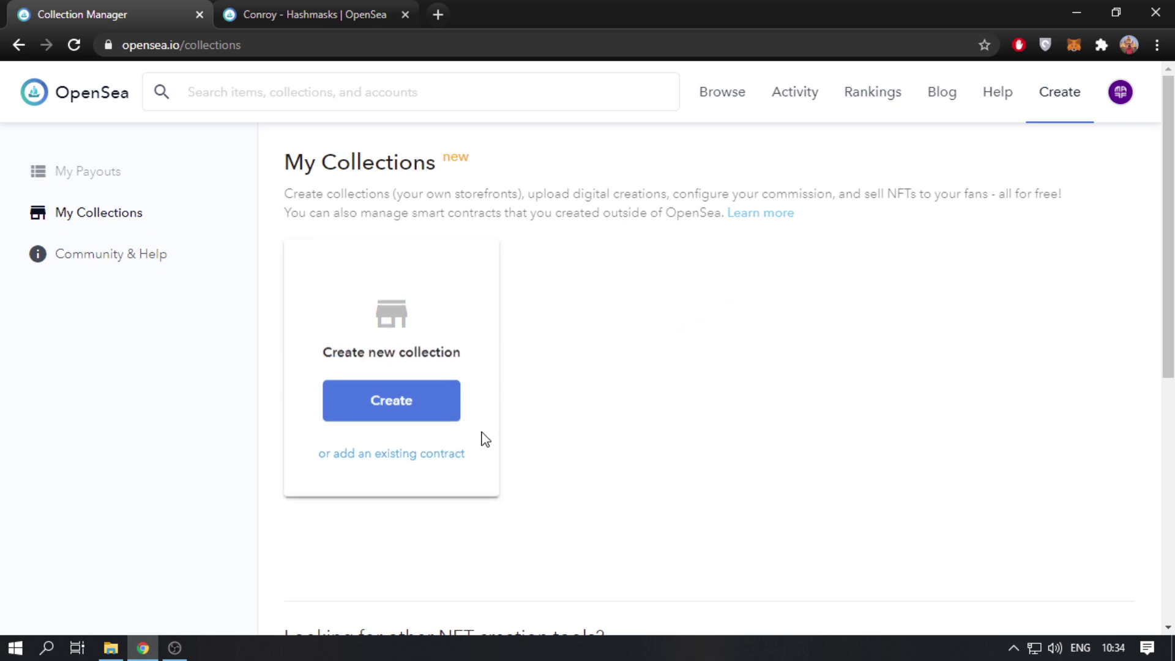
pyautogui.click(404, 406)
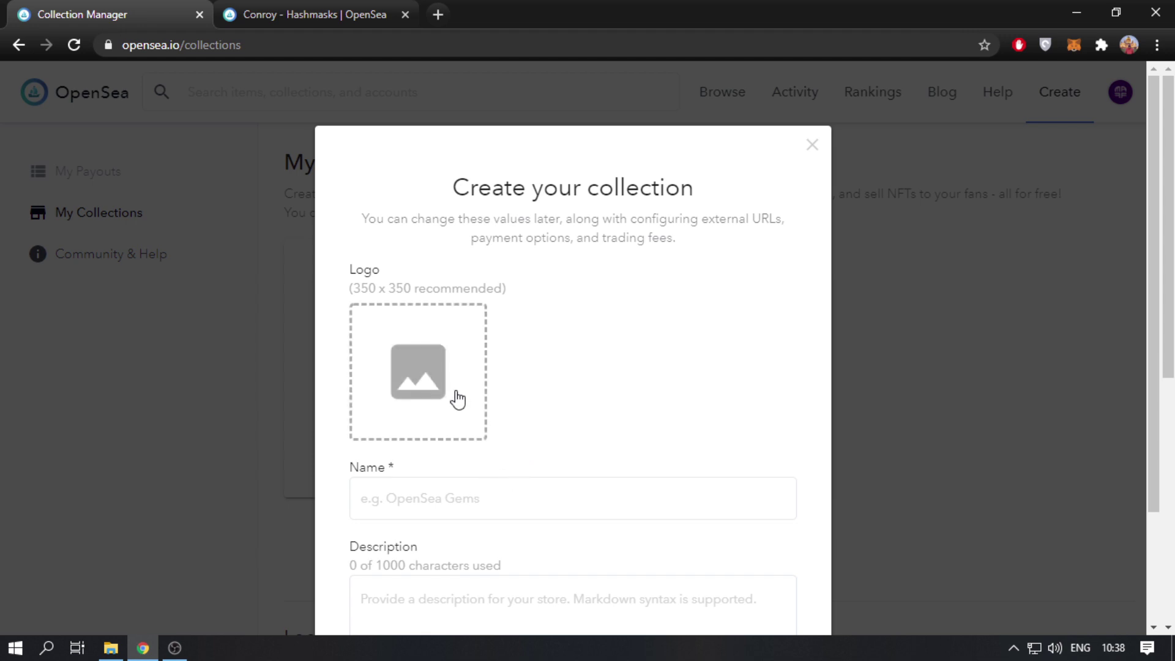
pyautogui.click(422, 393)
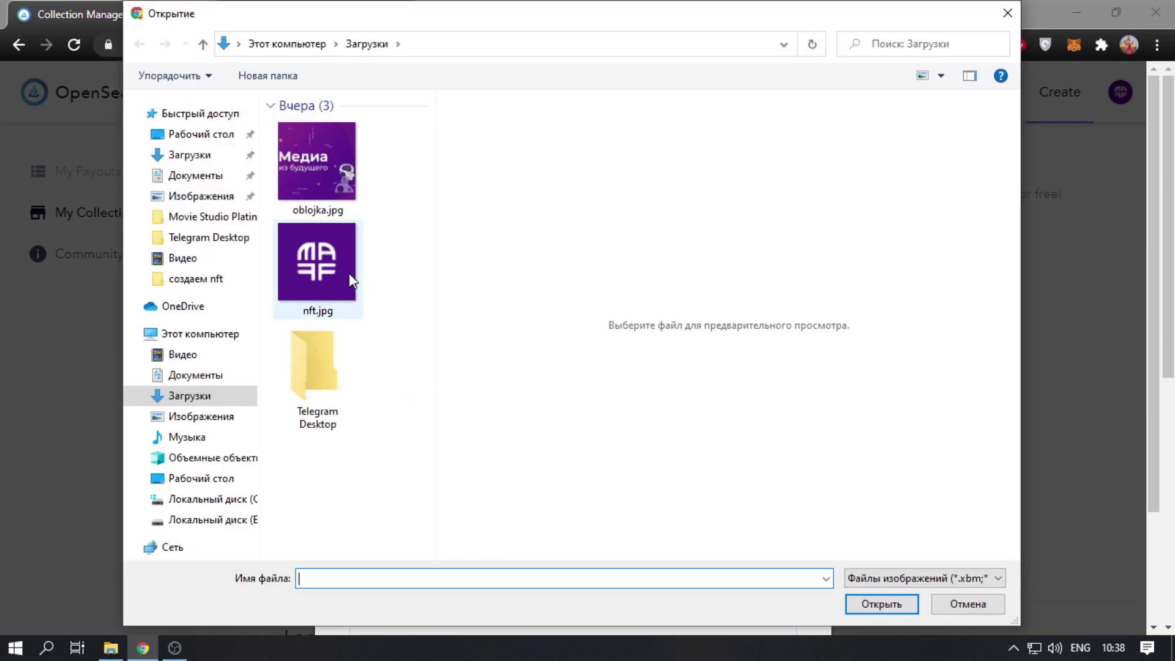
pyautogui.click(329, 176)
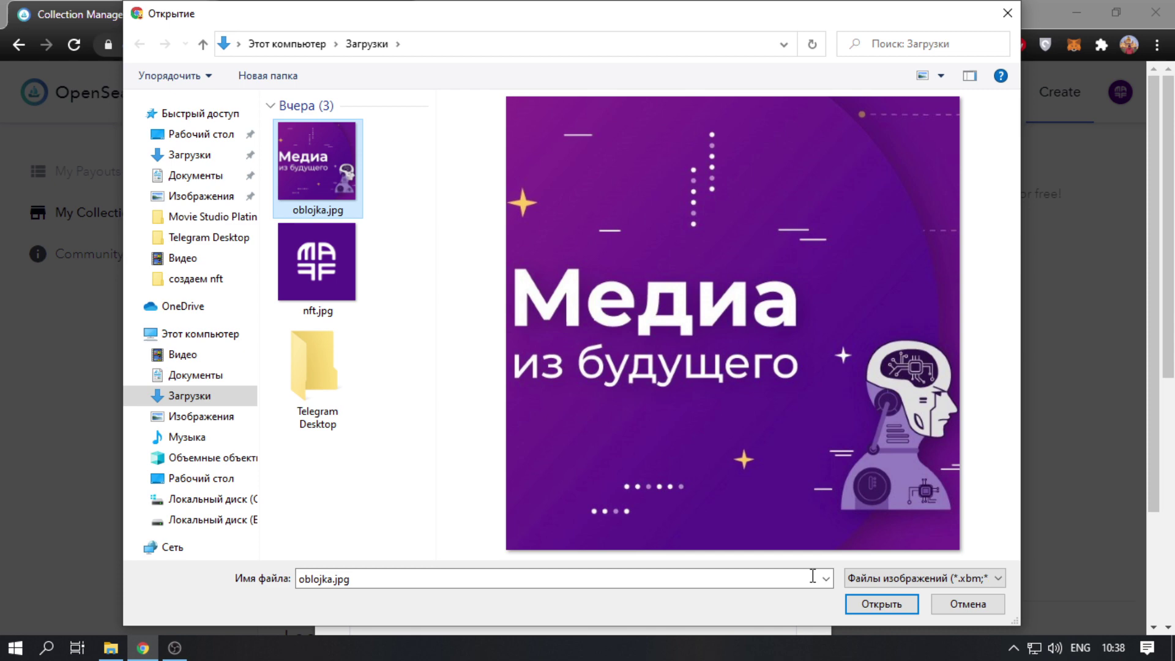
pyautogui.click(881, 602)
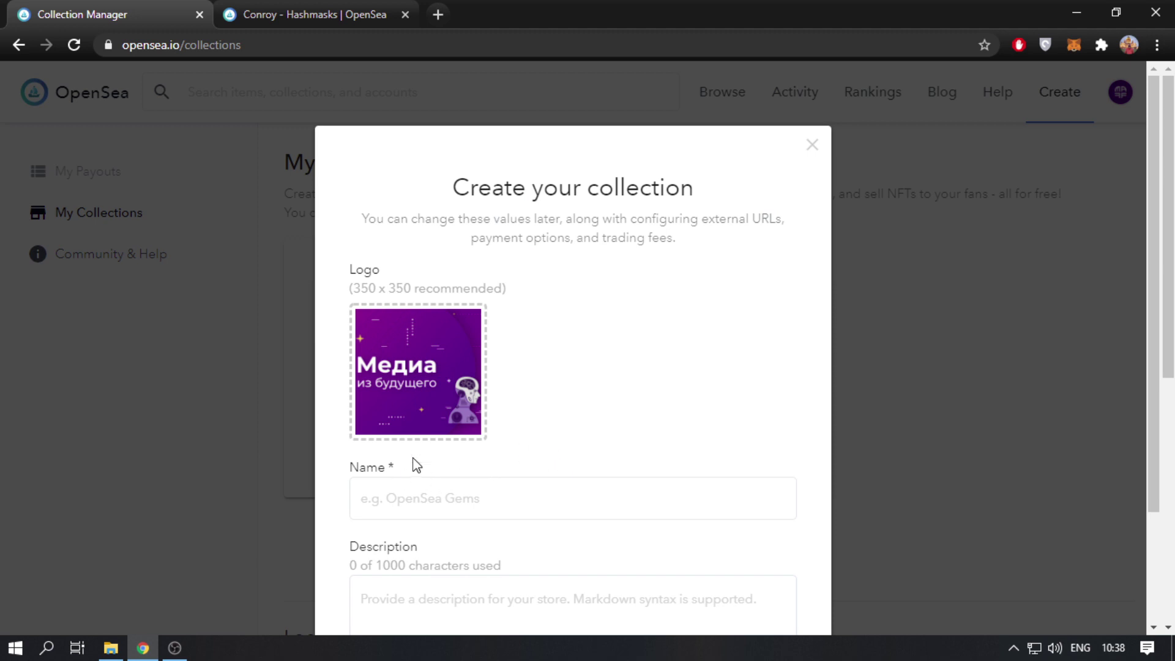
# Name the collection MAFF IO and create it without a description
pyautogui.click(376, 492)
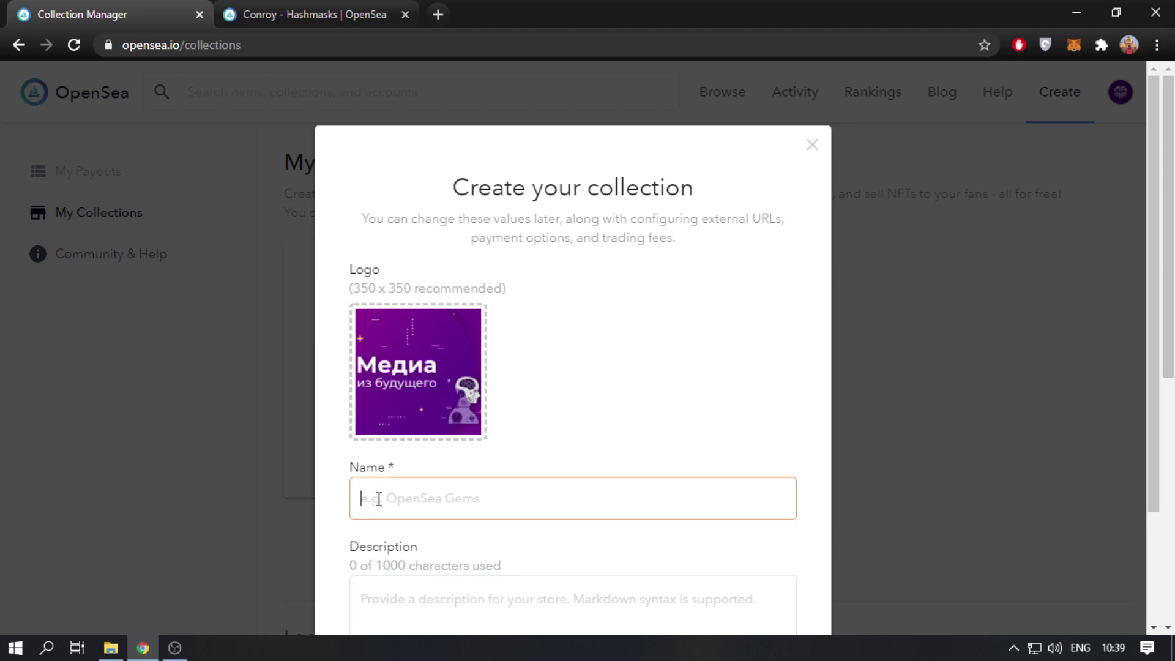
pyautogui.write('MAFF IO')
pyautogui.scroll(-3, 407, 551)
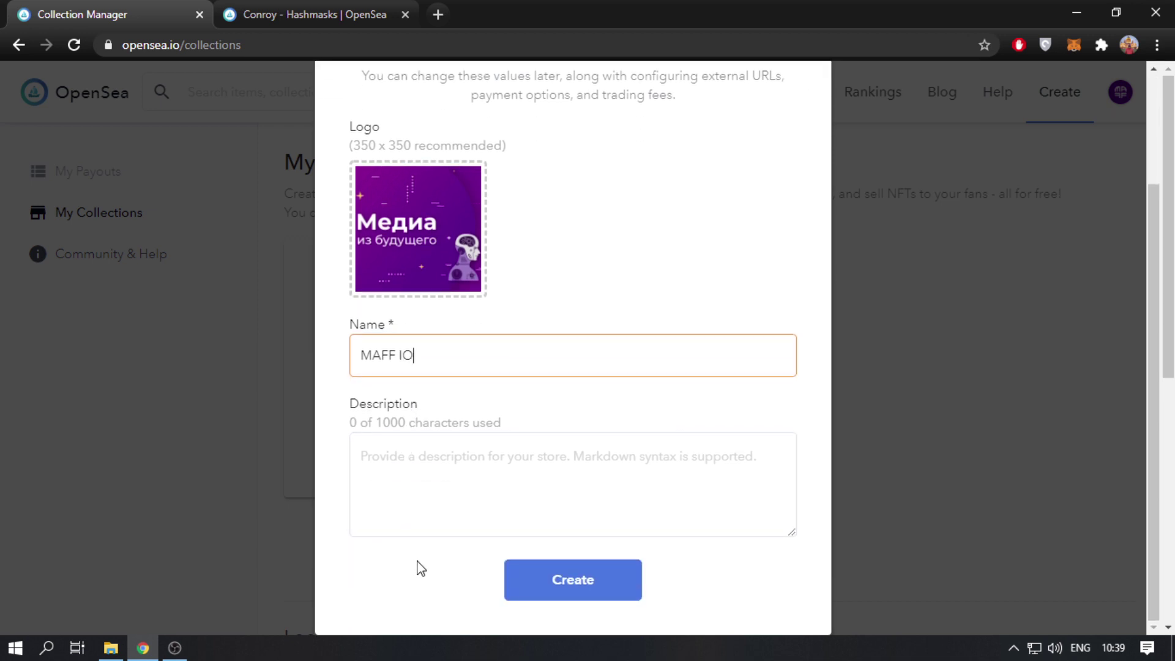
pyautogui.click(537, 582)
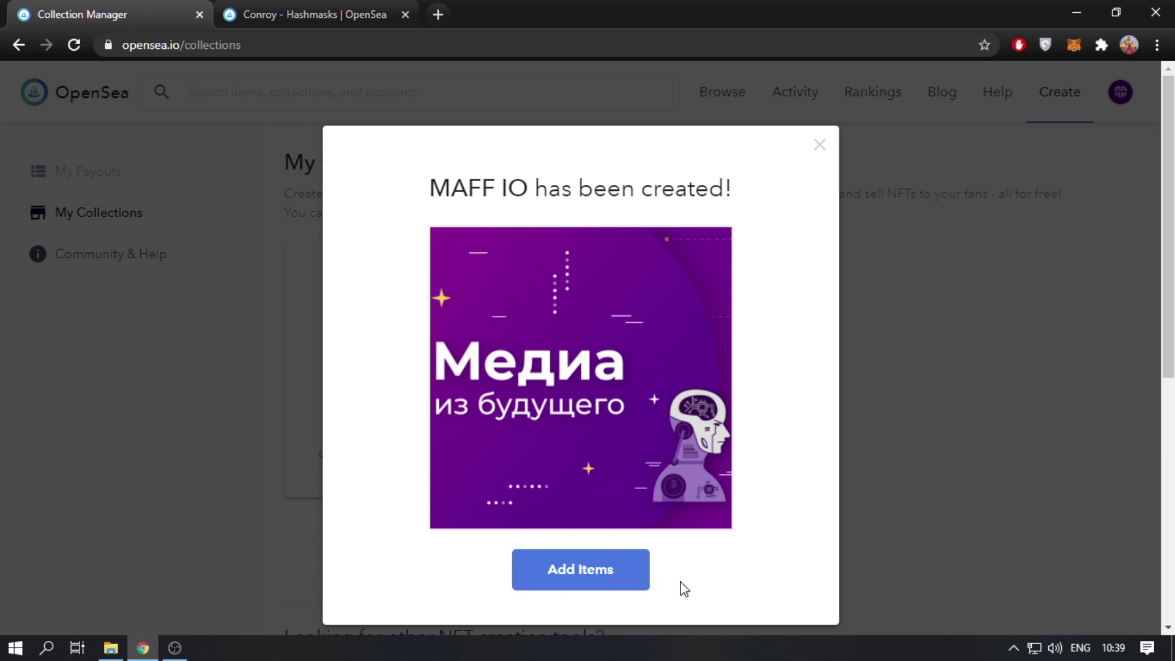
# Go to the MAFF IO collection's item management page and start adding a new item
pyautogui.click(586, 580)
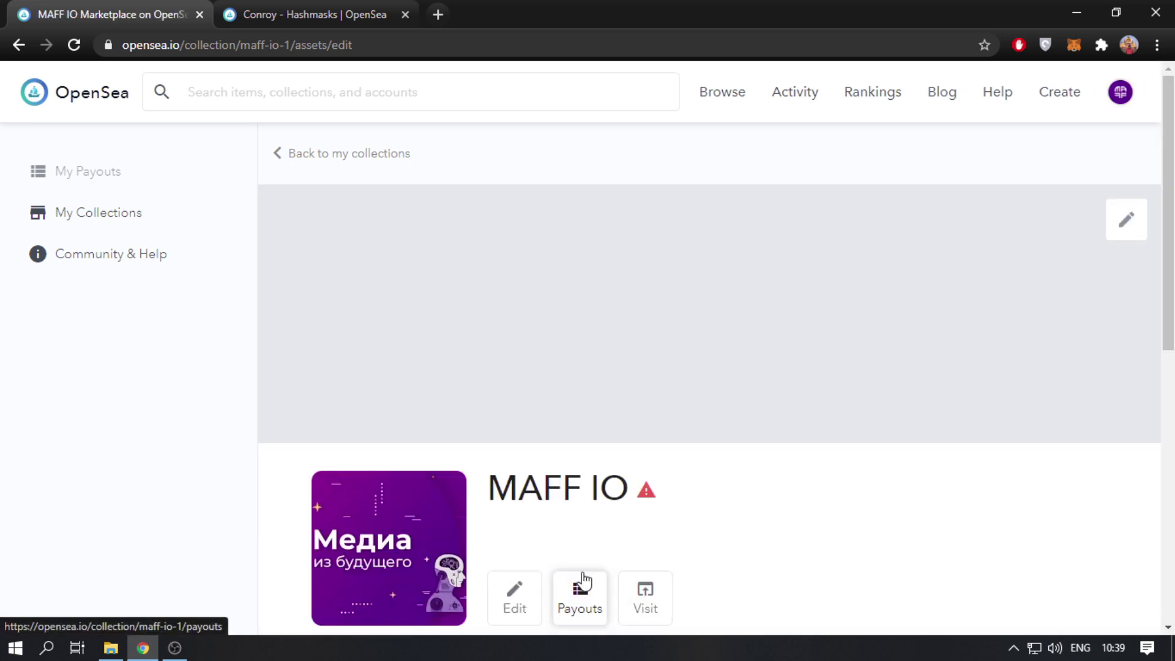
pyautogui.scroll(-1, 583, 581)
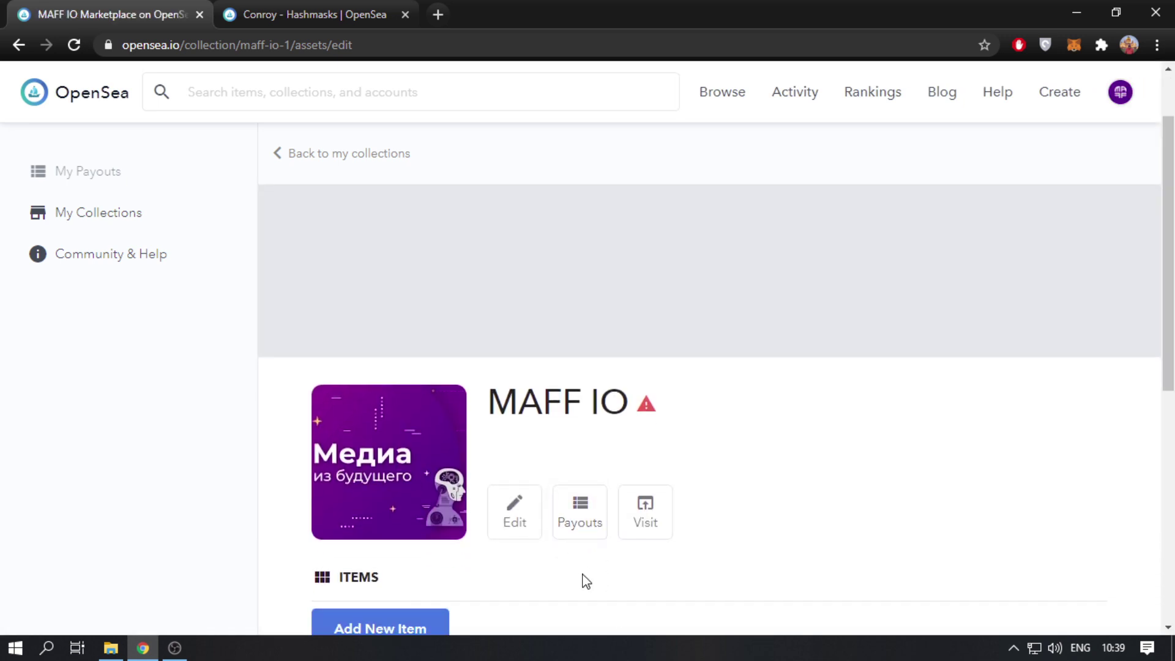
pyautogui.scroll(1, 755, 530)
pyautogui.moveTo(1031, 344)
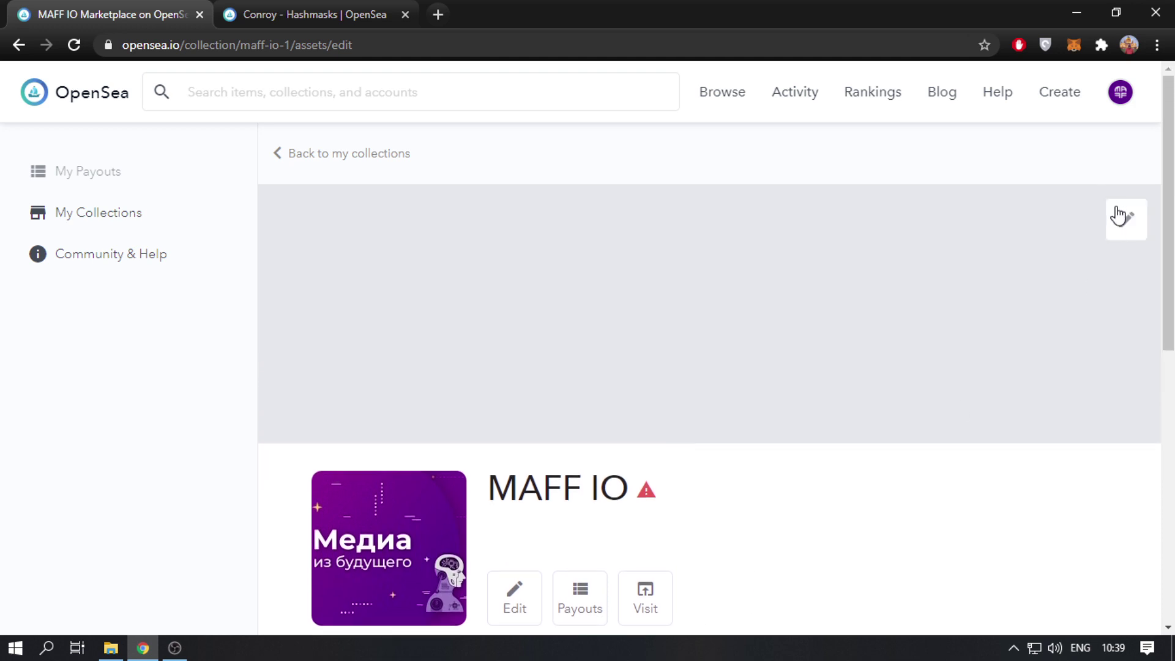
pyautogui.scroll(-1, 871, 325)
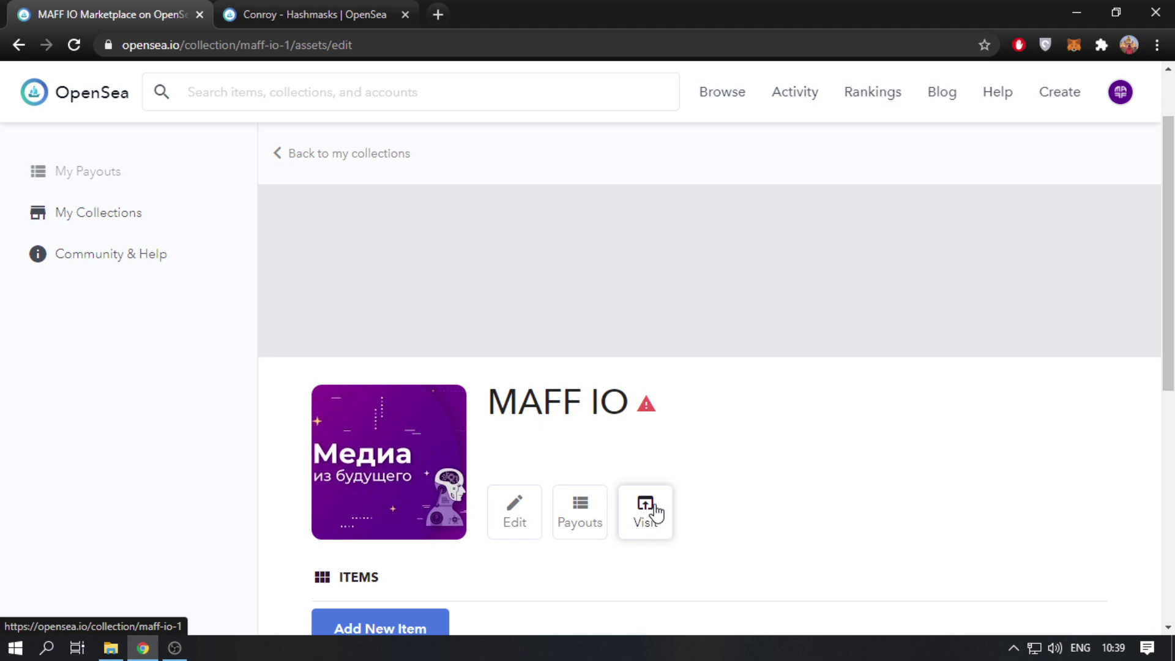
pyautogui.scroll(-5, 655, 511)
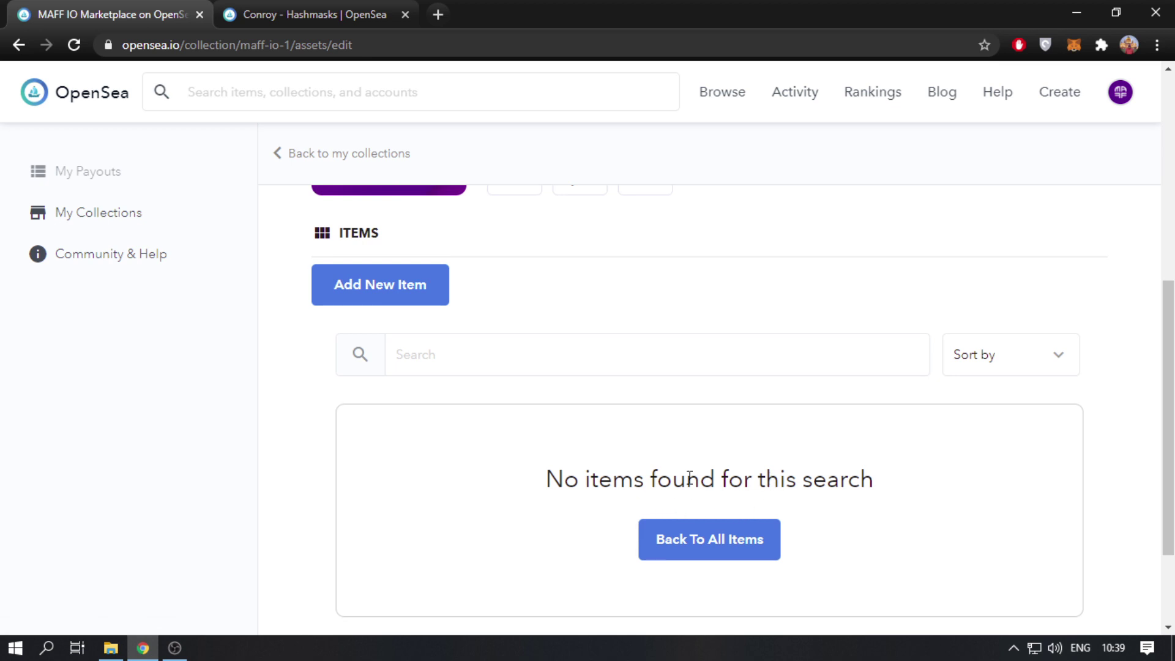
pyautogui.moveTo(551, 475); pyautogui.dragTo(711, 478)
pyautogui.click(713, 479)
pyautogui.click(436, 309)
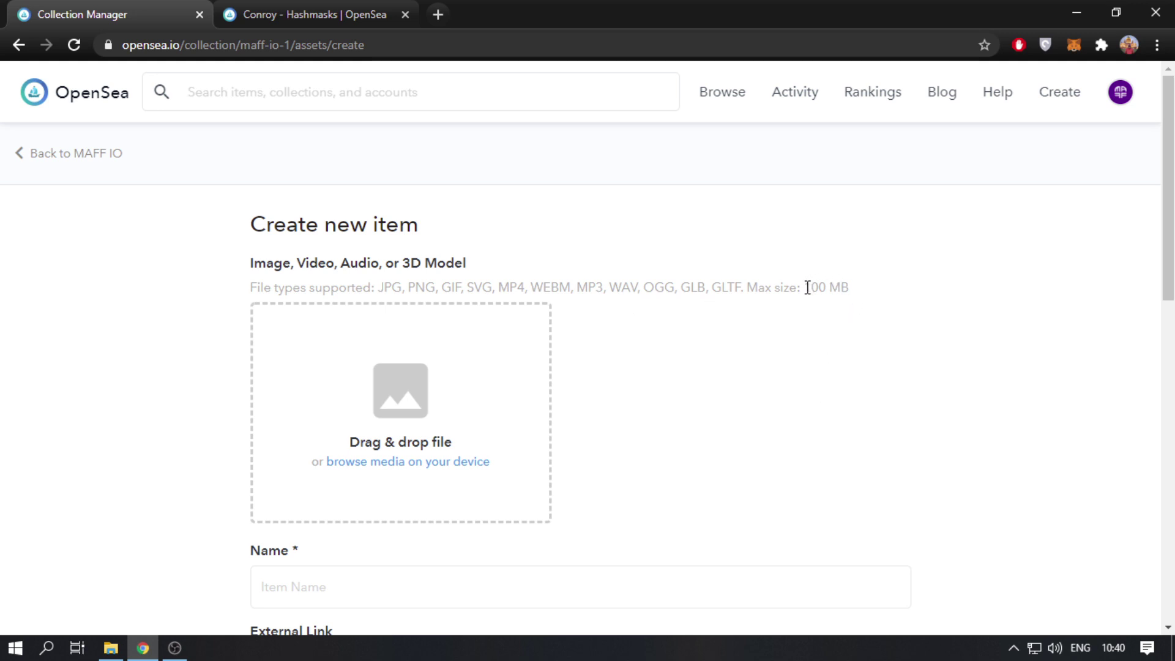
# Check the maximum file size and upload nft.jpg from the downloads folder as the new item's media
pyautogui.moveTo(808, 287); pyautogui.dragTo(833, 291)
pyautogui.click(843, 294)
pyautogui.click(421, 437)
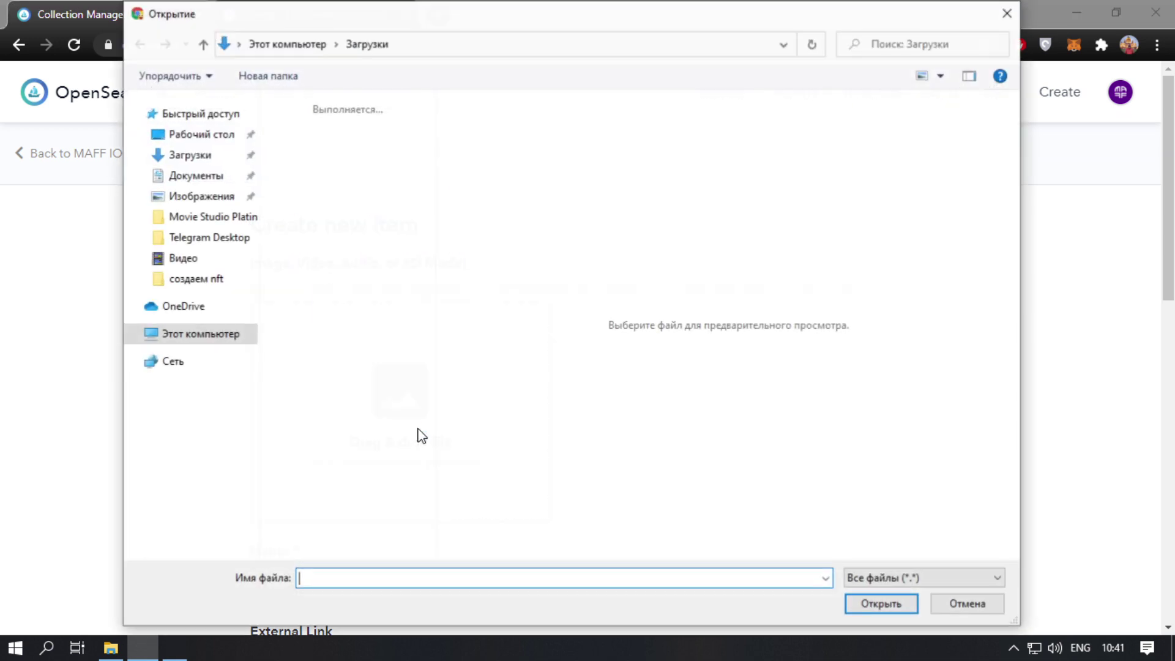
pyautogui.click(303, 265)
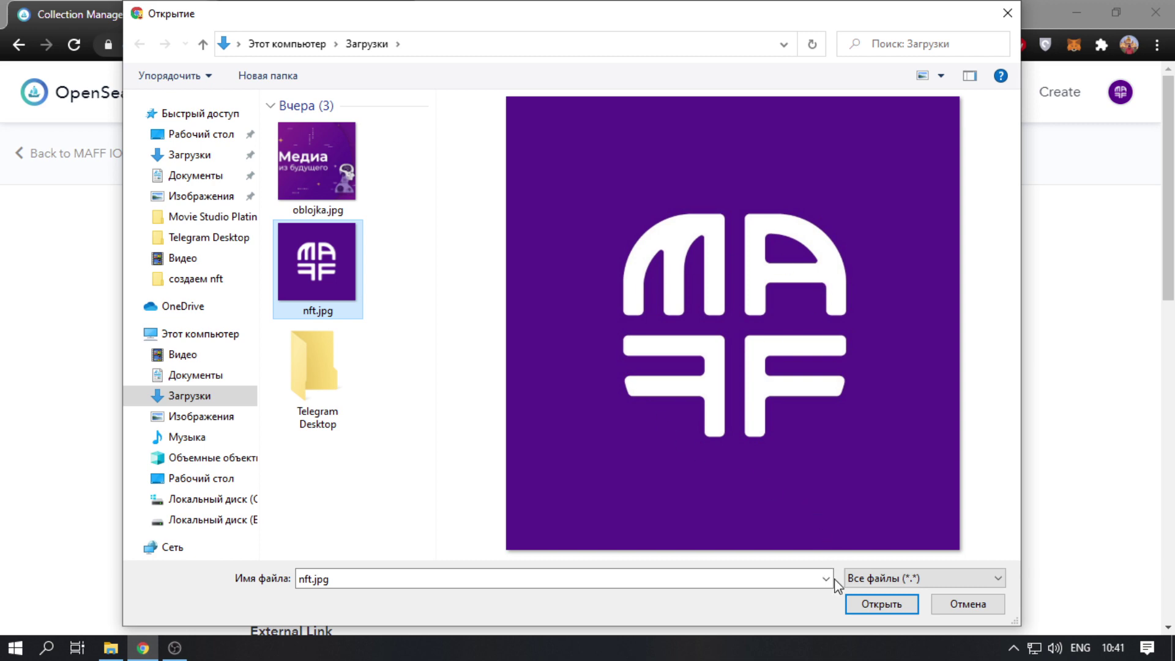
pyautogui.click(875, 604)
# Name the item MAFF LOGO and set its external link to maff.io
pyautogui.scroll(-2, 707, 477)
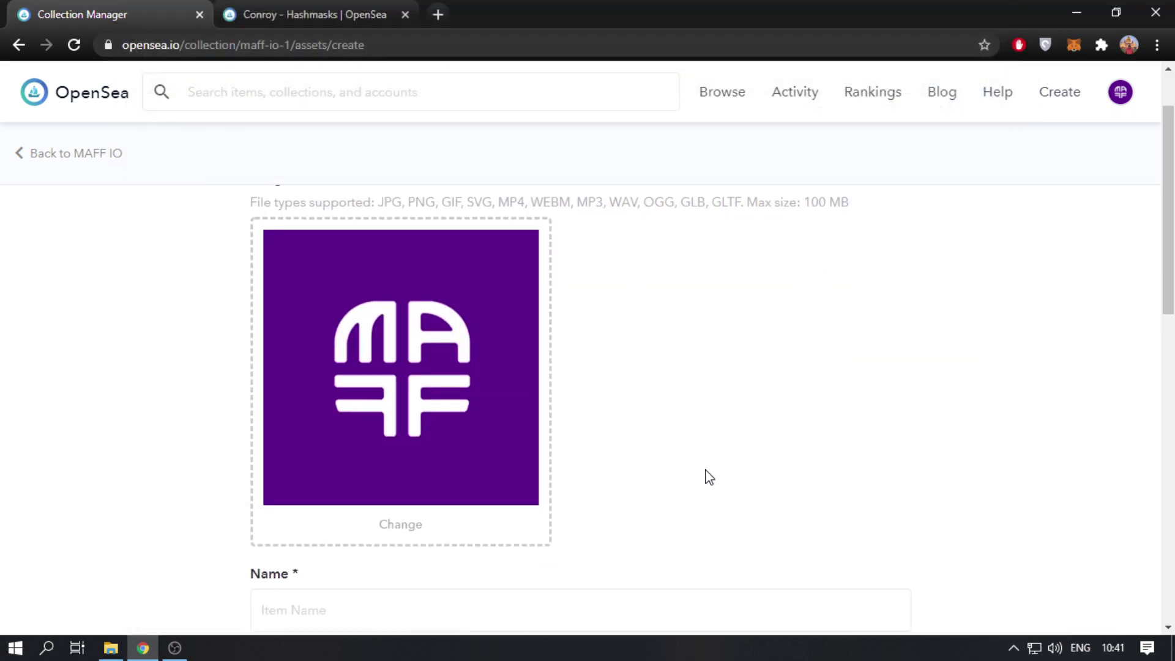
pyautogui.scroll(-1, 704, 477)
pyautogui.click(444, 514)
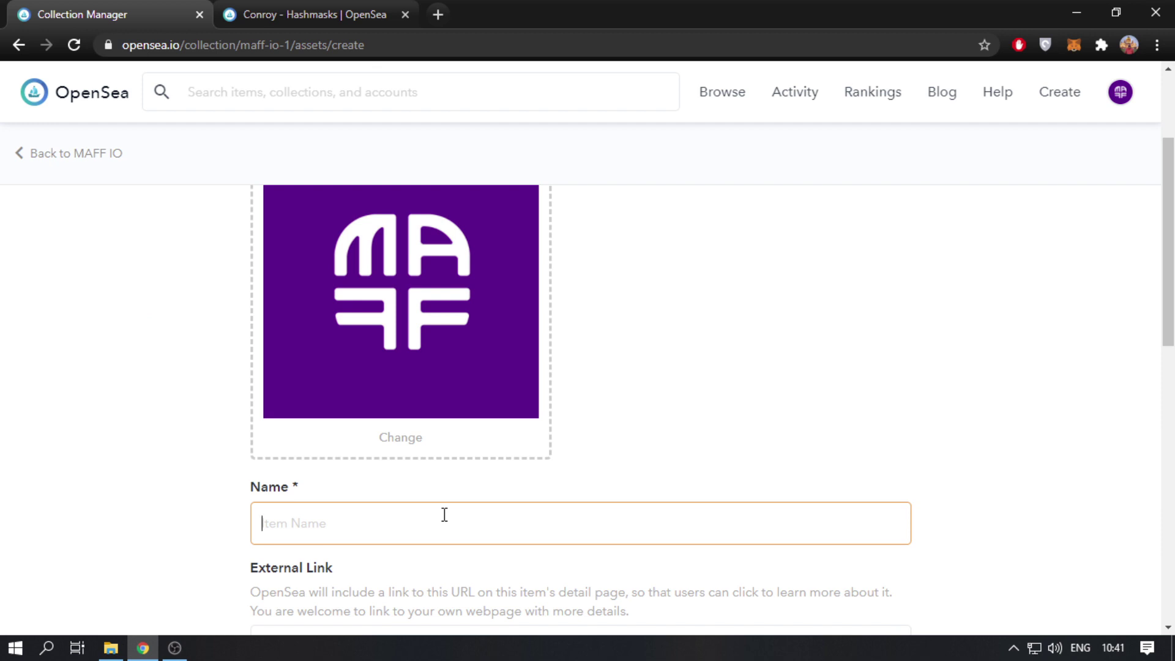
pyautogui.write('MAFF LOGO')
pyautogui.scroll(-3, 445, 514)
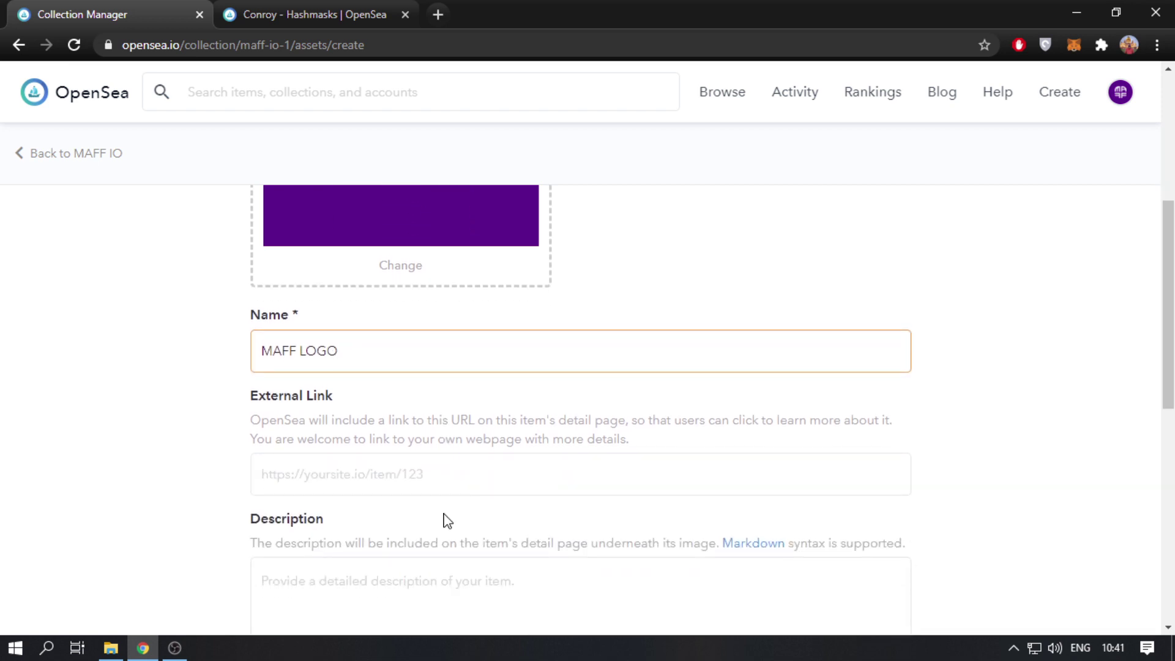
pyautogui.click(454, 472)
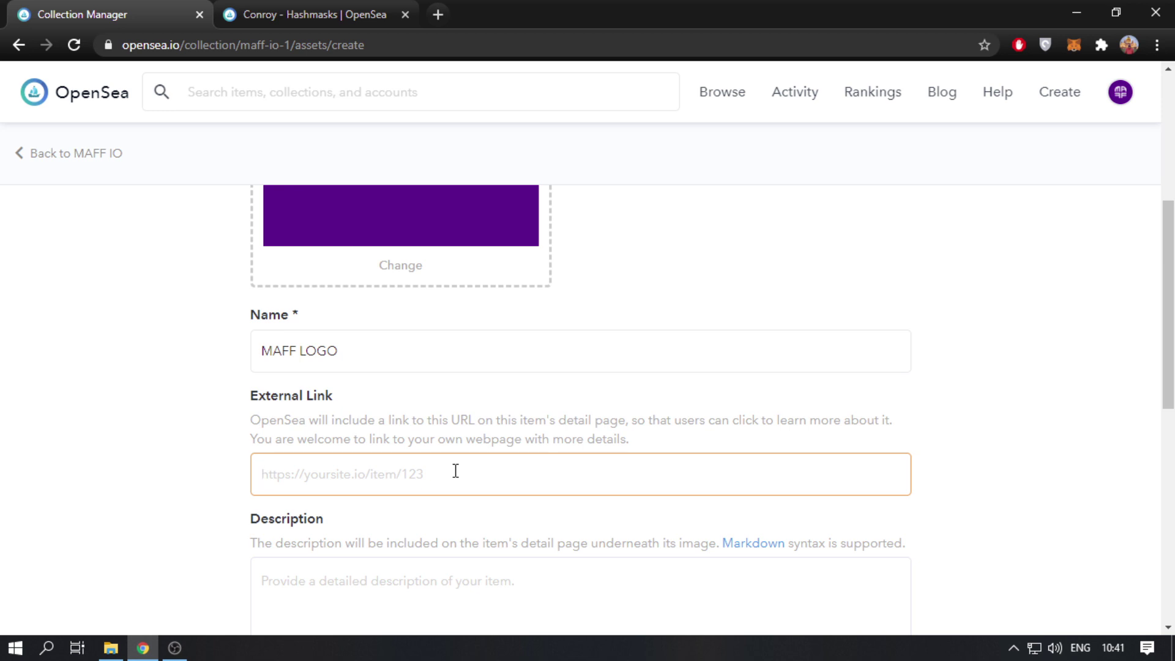
pyautogui.write('maff.')
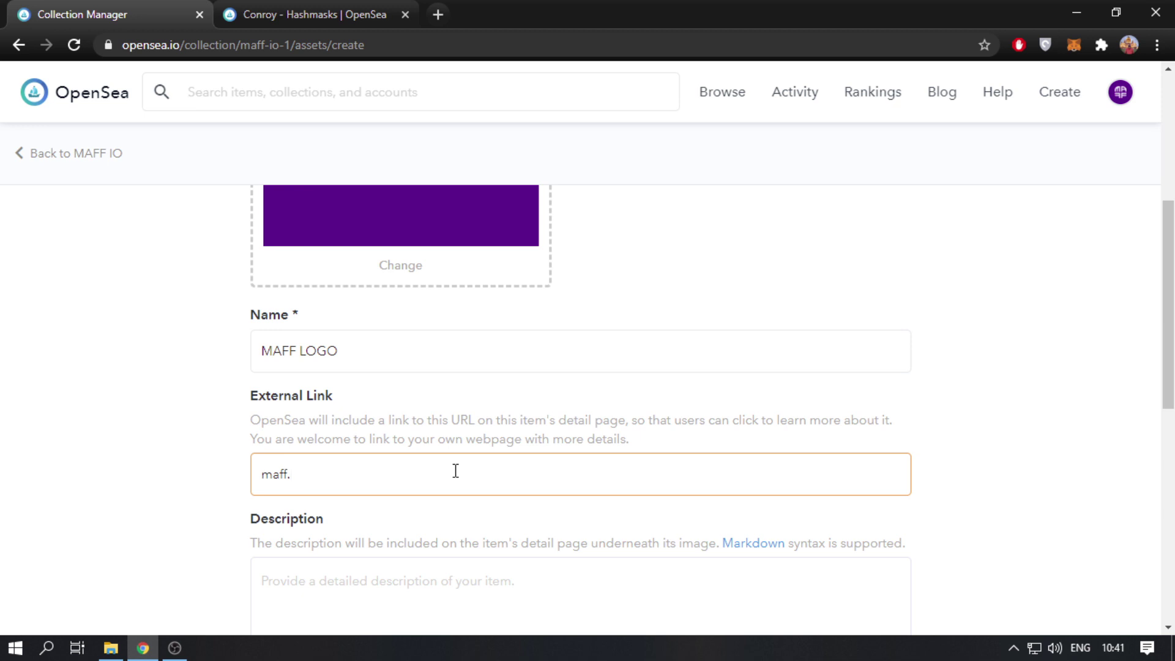
pyautogui.write('io')
# Open the Markdown guide linked above the item's description field and look through its basic syntax table
pyautogui.scroll(-3, 456, 470)
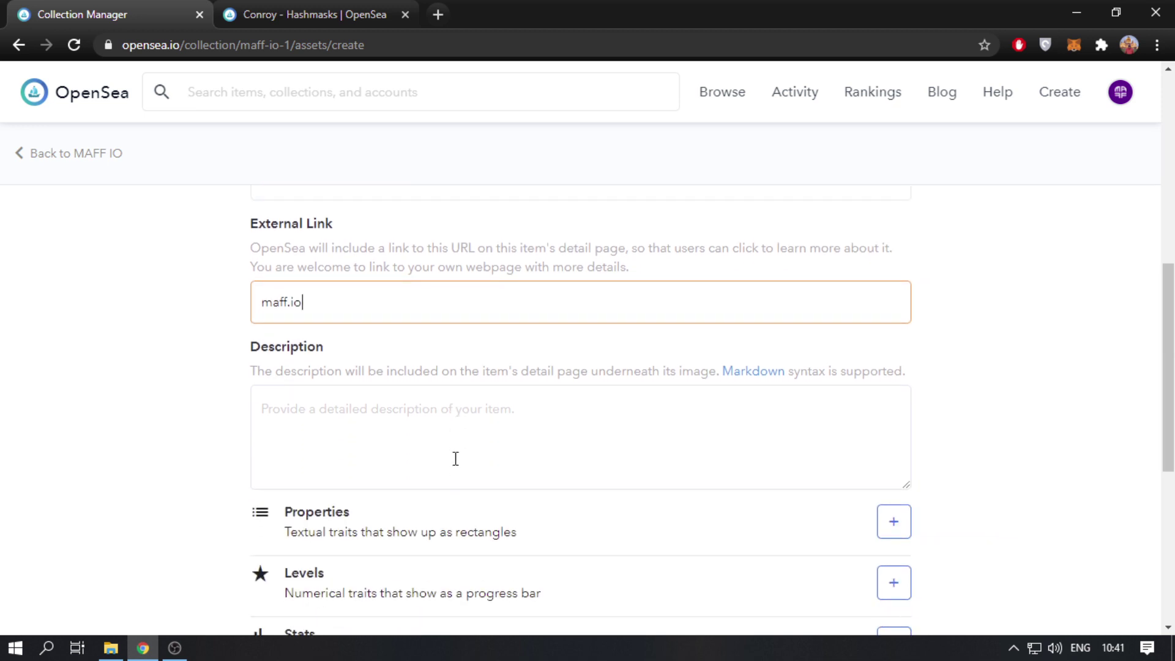
pyautogui.click(460, 450)
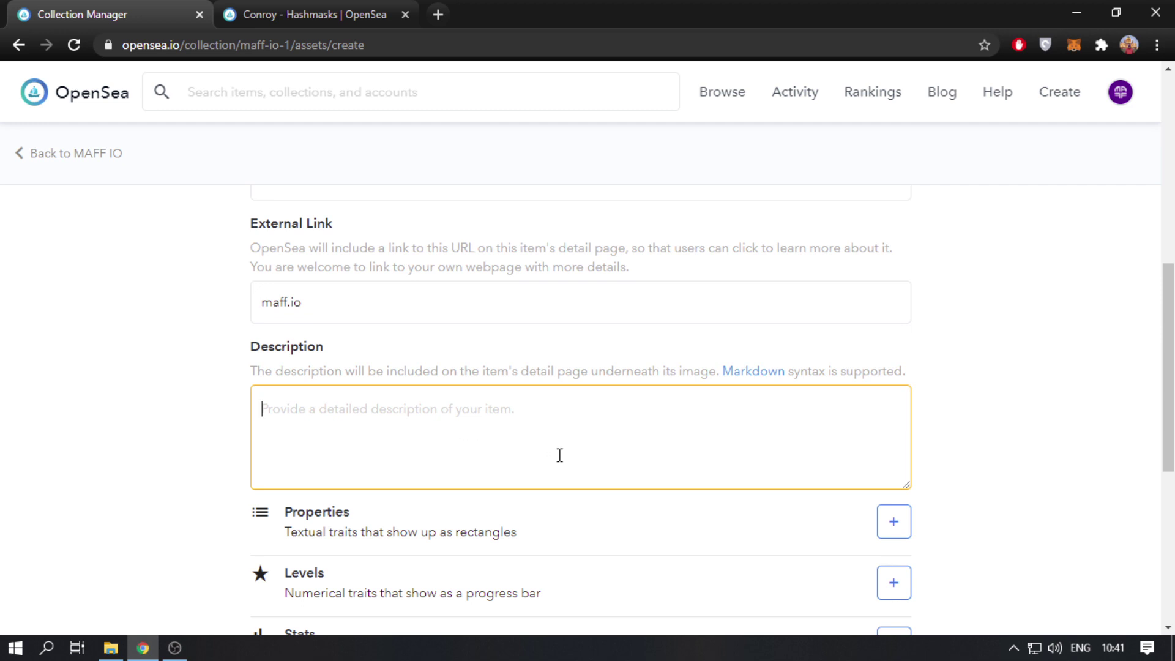
pyautogui.click(757, 376)
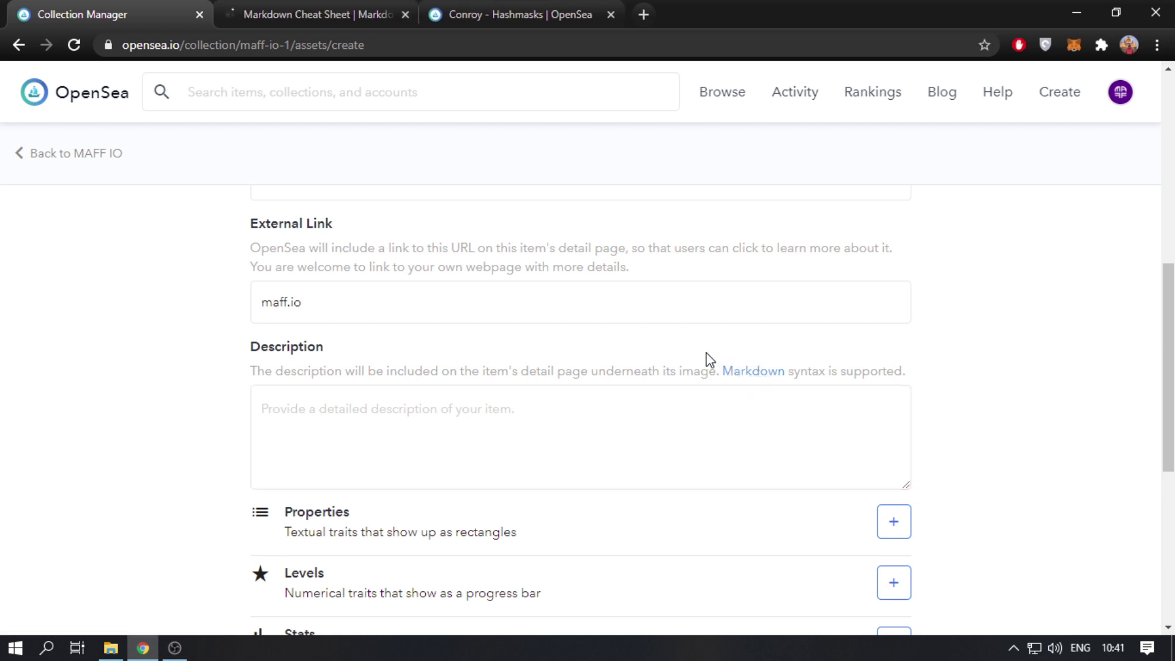
pyautogui.click(361, 13)
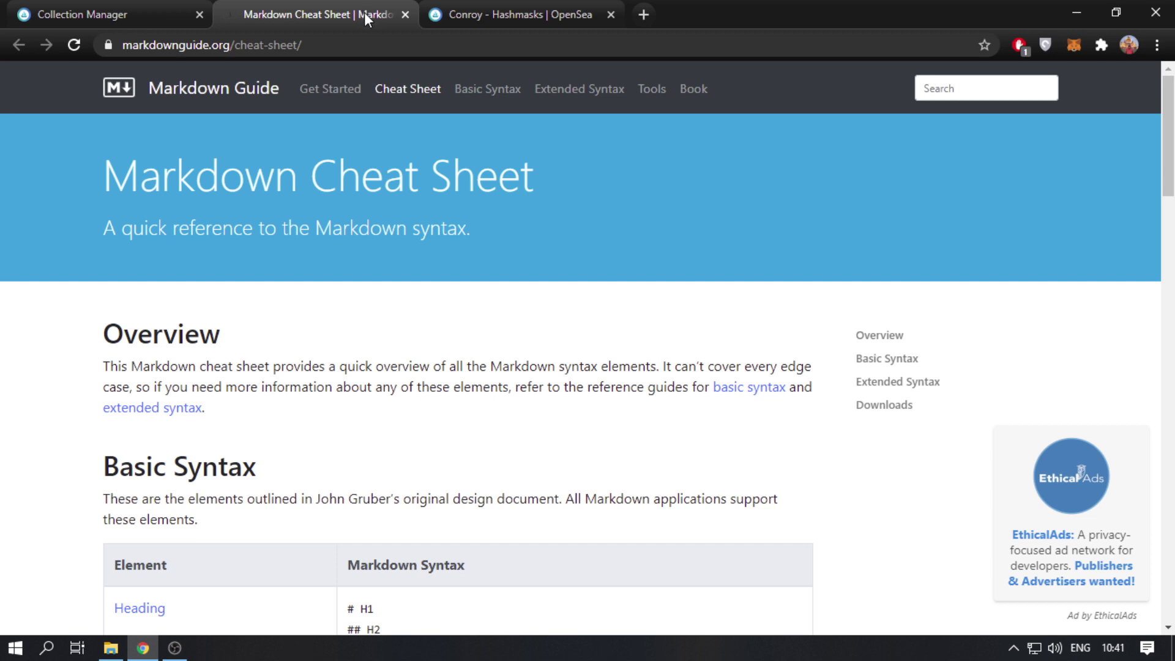
pyautogui.scroll(-4, 488, 242)
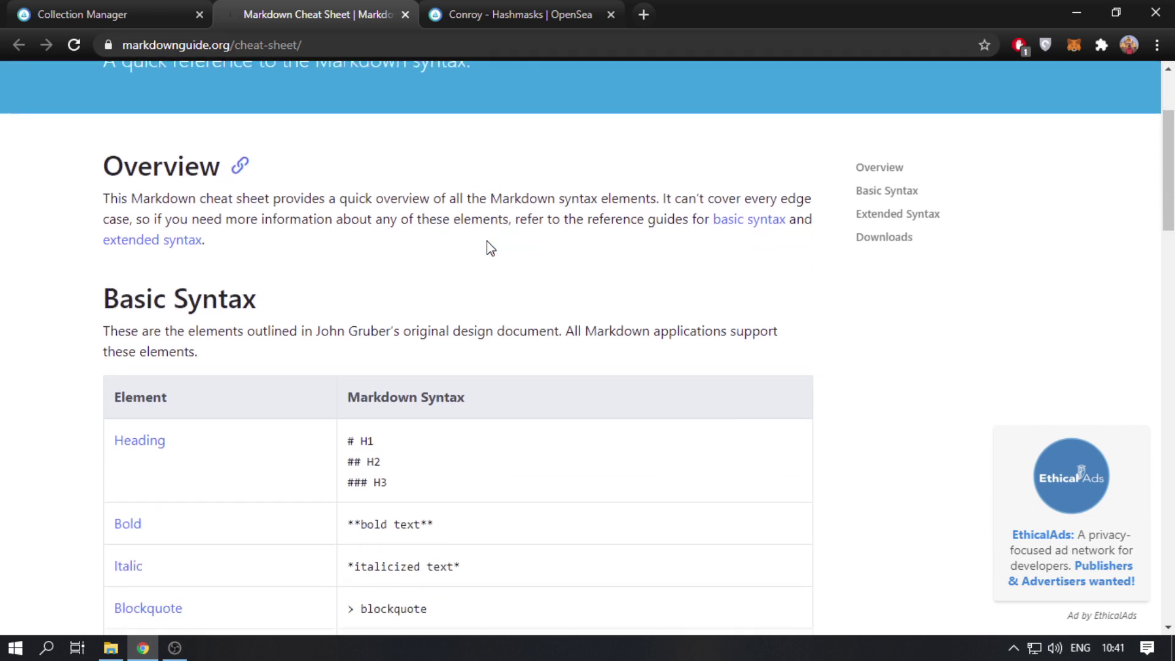
pyautogui.scroll(-3, 489, 245)
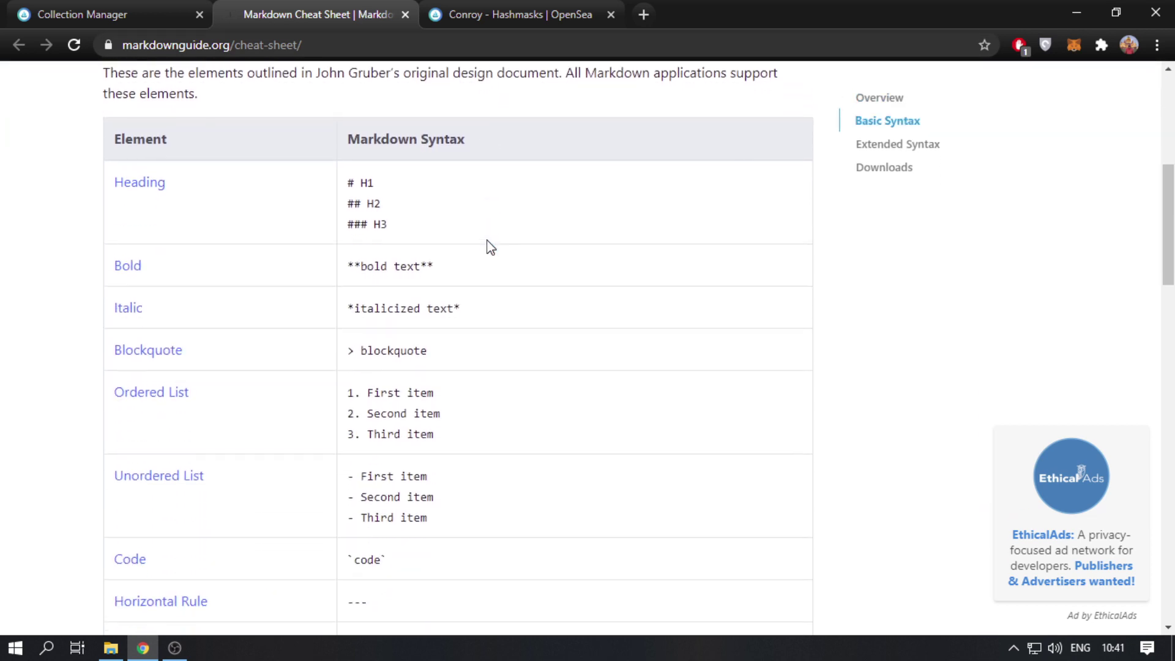
pyautogui.scroll(-6, 401, 217)
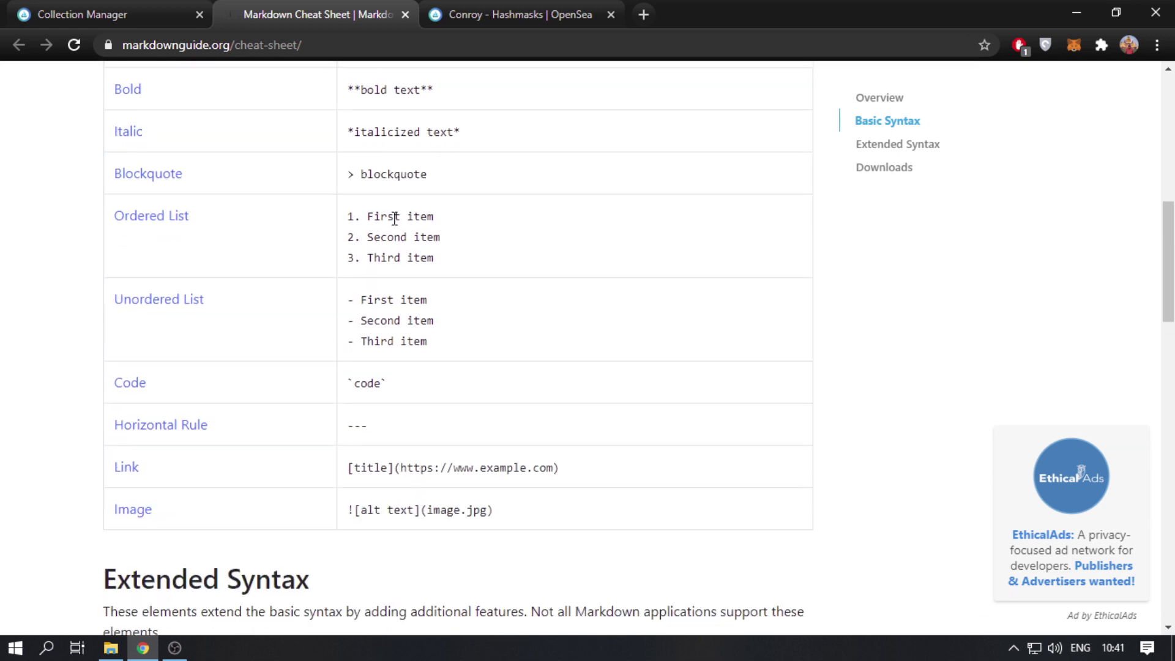
# Skim the Markdown guide's extended syntax section, return to the item form and close the guide
pyautogui.scroll(-3, 396, 219)
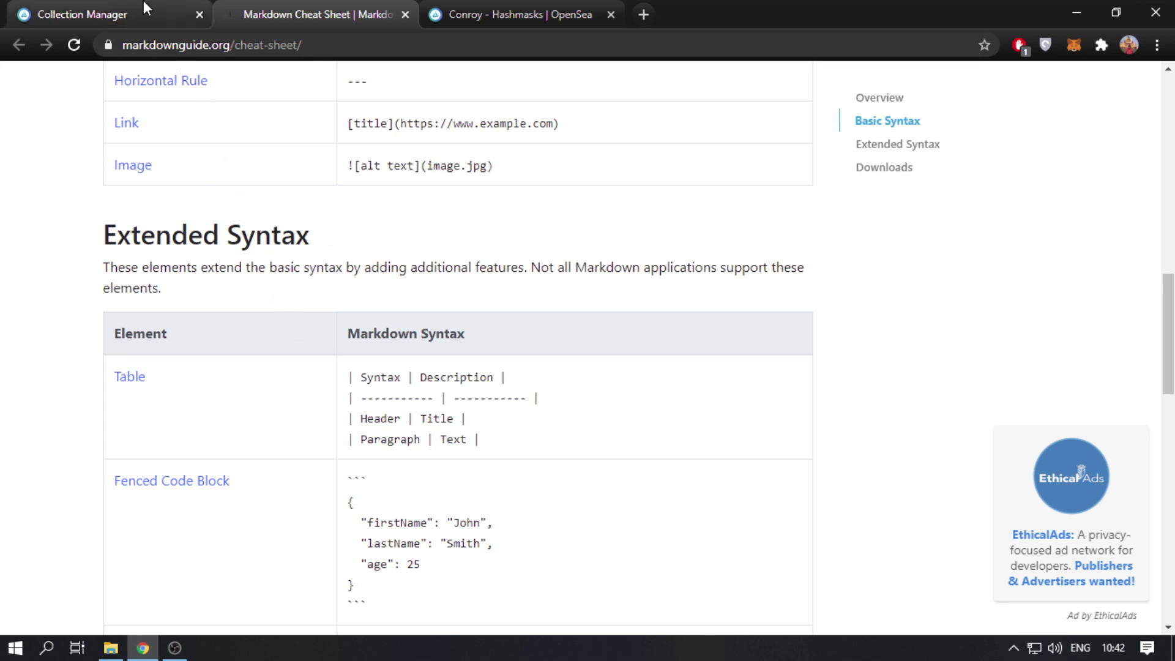
pyautogui.click(122, 3)
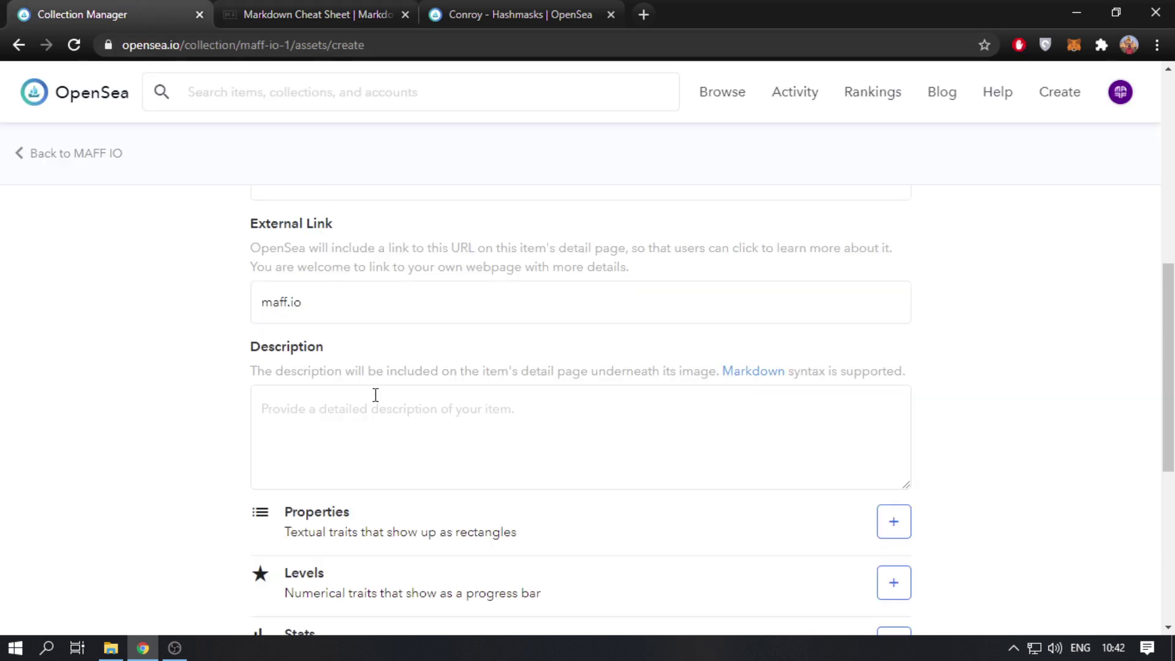
pyautogui.scroll(-1, 375, 395)
pyautogui.middleClick(308, 20)
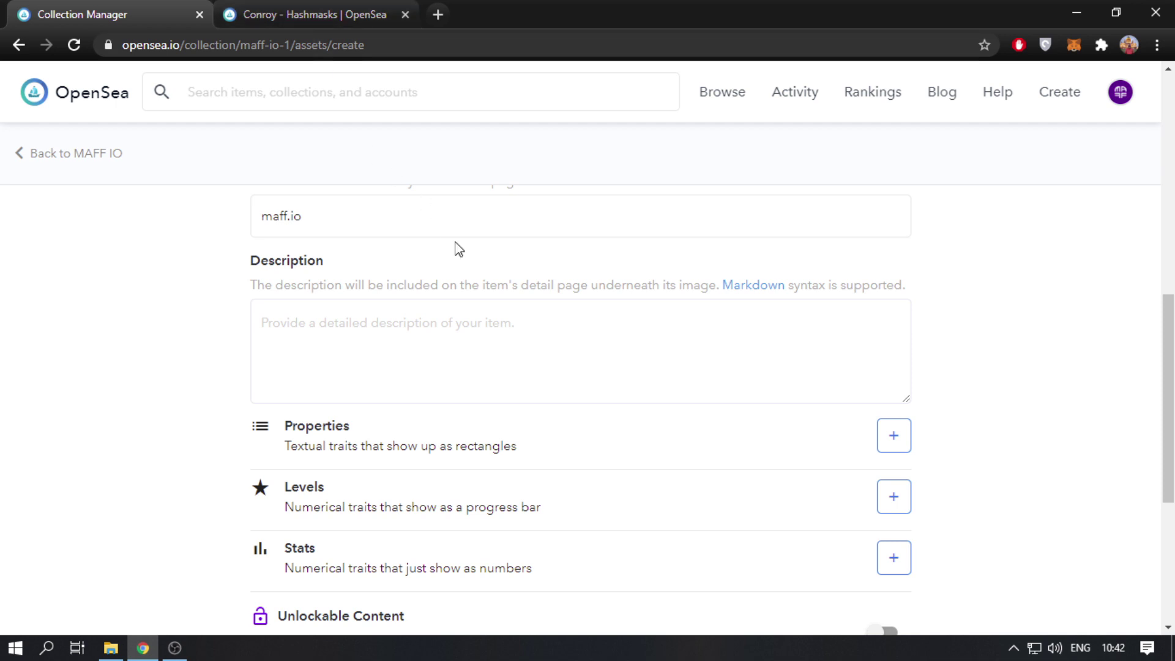
# Review the new item's trait options and examine the details and properties of the Hashmasks item Conroy as an example
pyautogui.scroll(-2, 497, 287)
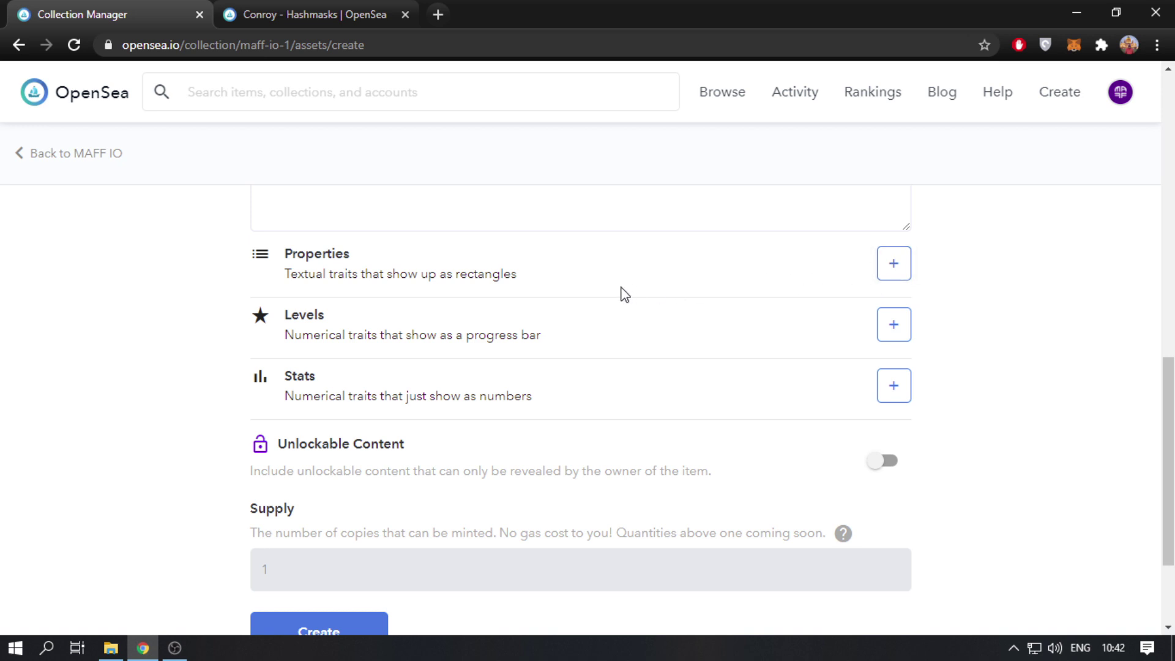
pyautogui.click(318, 16)
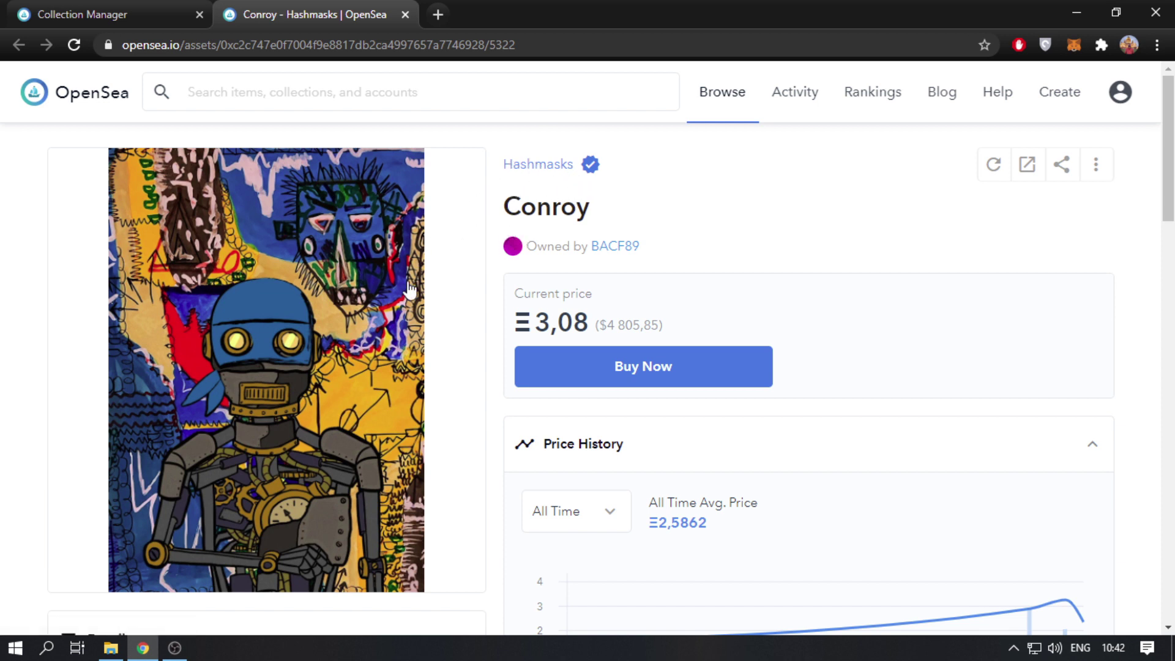
pyautogui.scroll(-3, 411, 311)
pyautogui.scroll(-2, 414, 311)
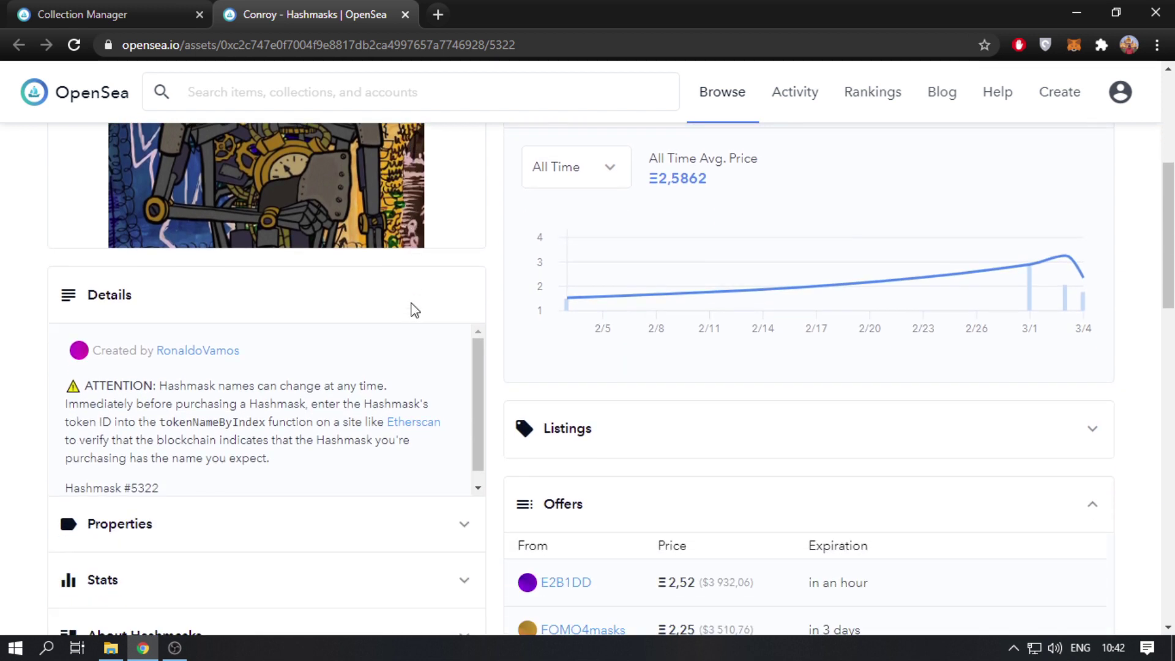
pyautogui.scroll(-1, 411, 311)
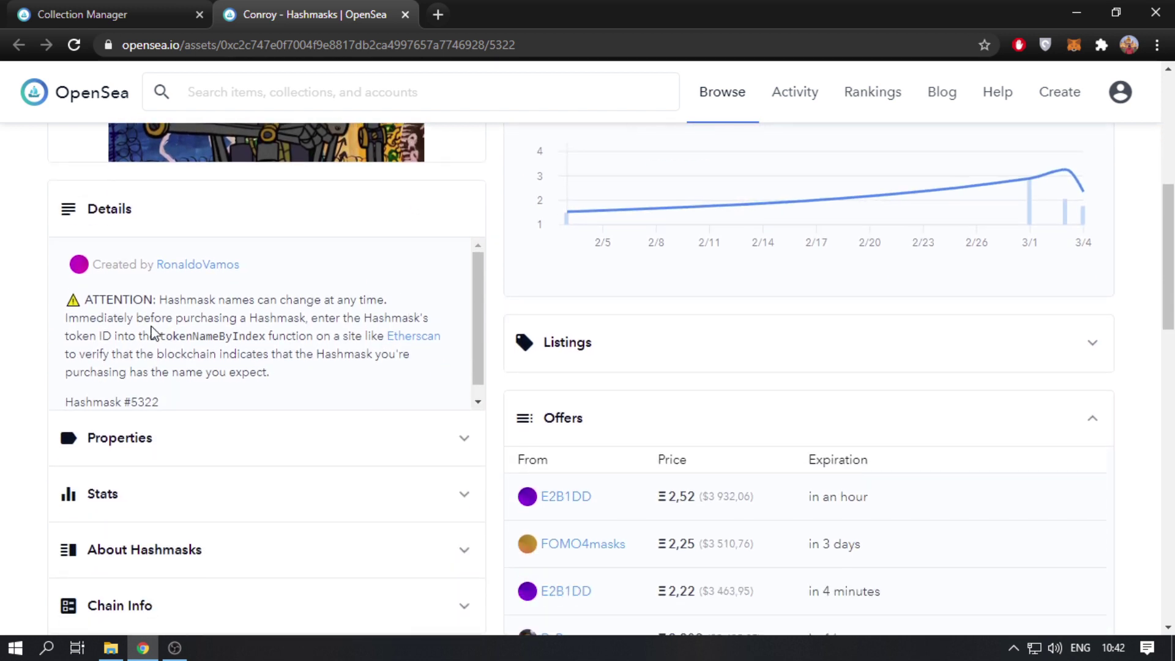
pyautogui.click(118, 451)
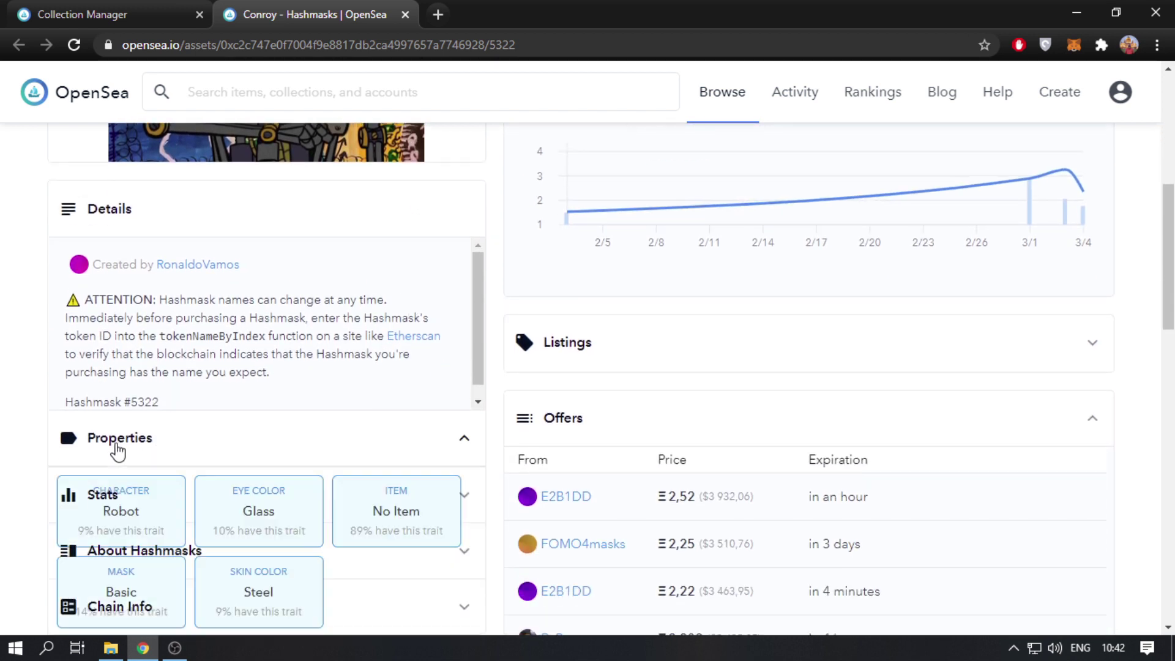
pyautogui.scroll(-1, 147, 447)
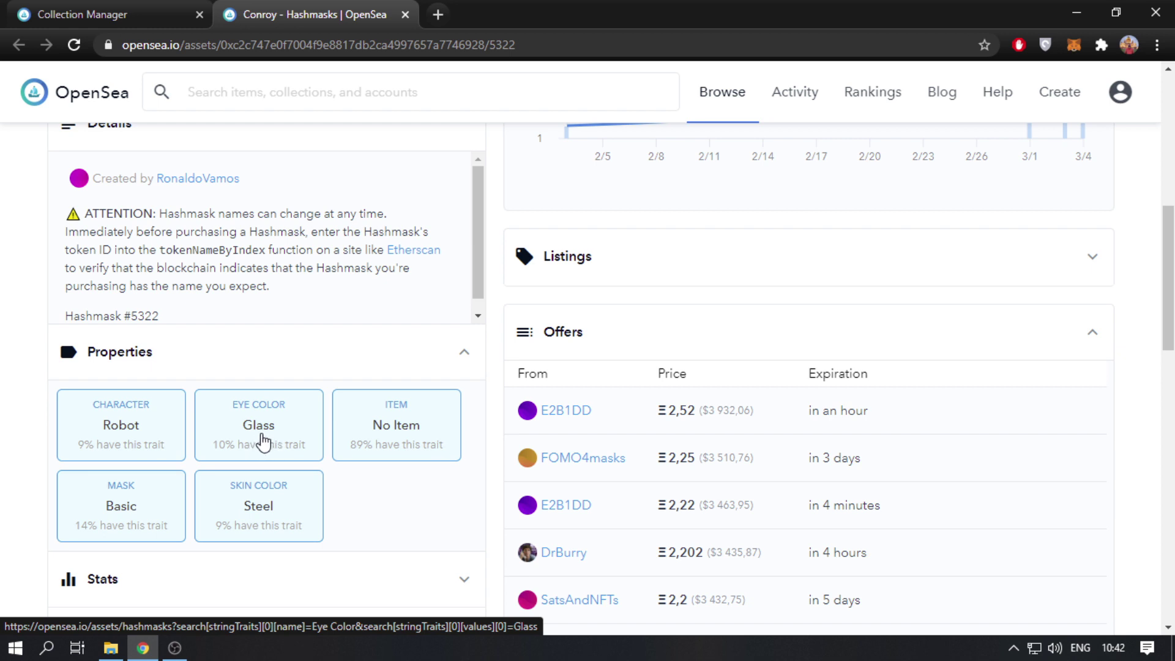
# List the Hashmasks that share Conroy's Glass eye color trait and browse through them
pyautogui.click(263, 440)
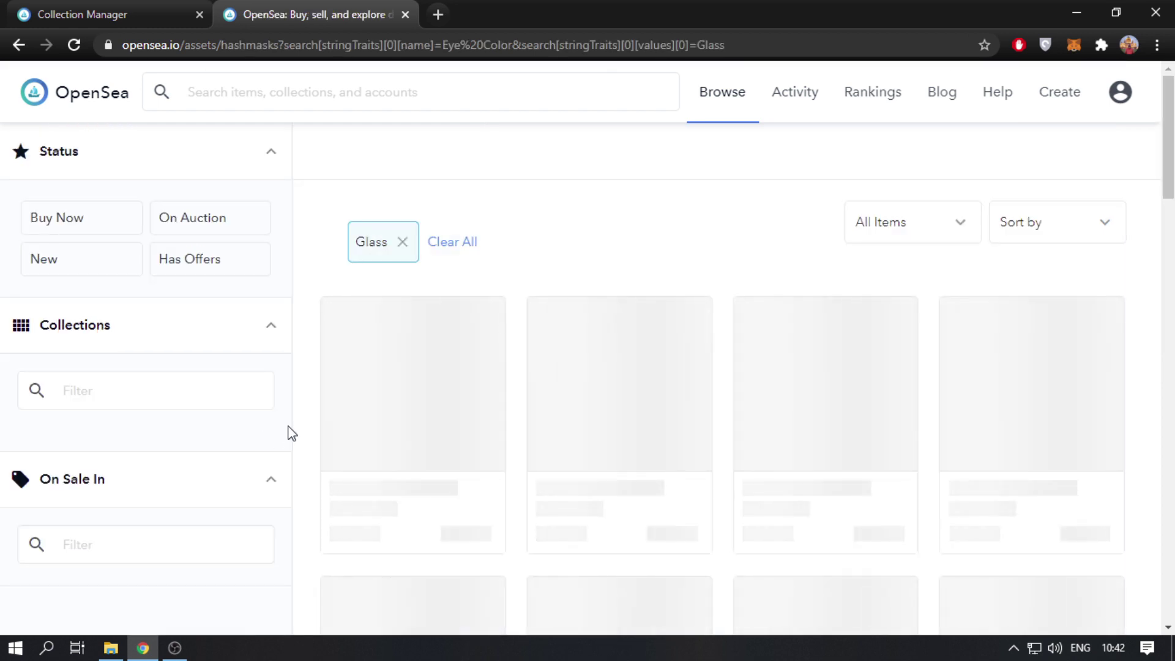
pyautogui.scroll(-3, 472, 425)
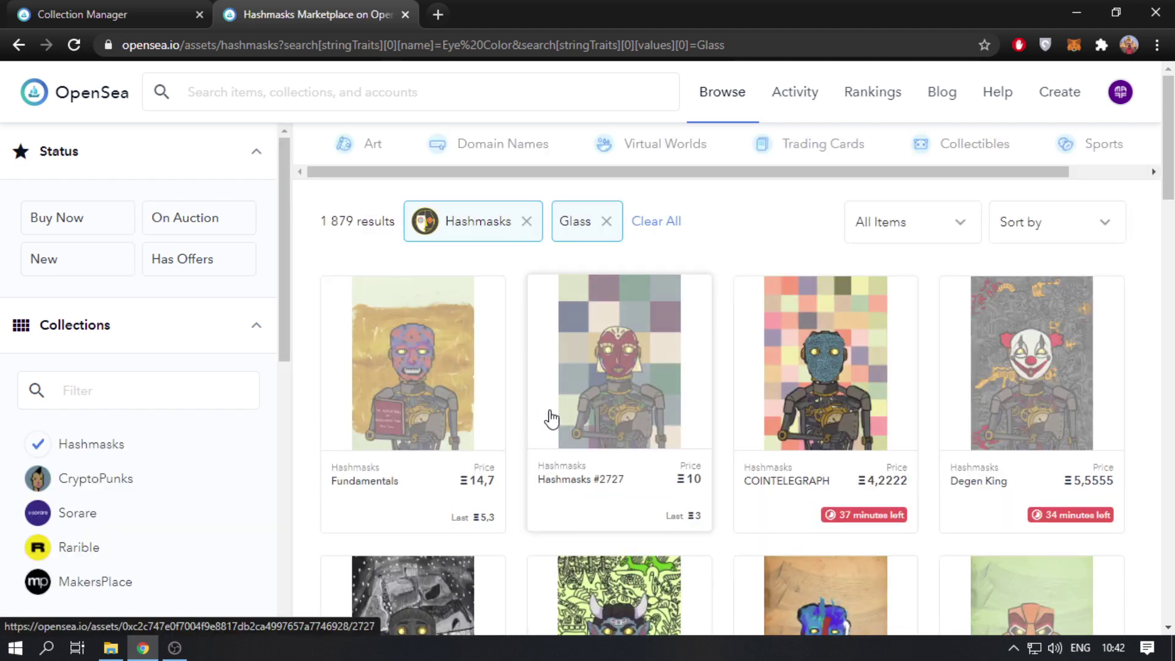
pyautogui.scroll(-1, 569, 416)
pyautogui.scroll(-5, 584, 419)
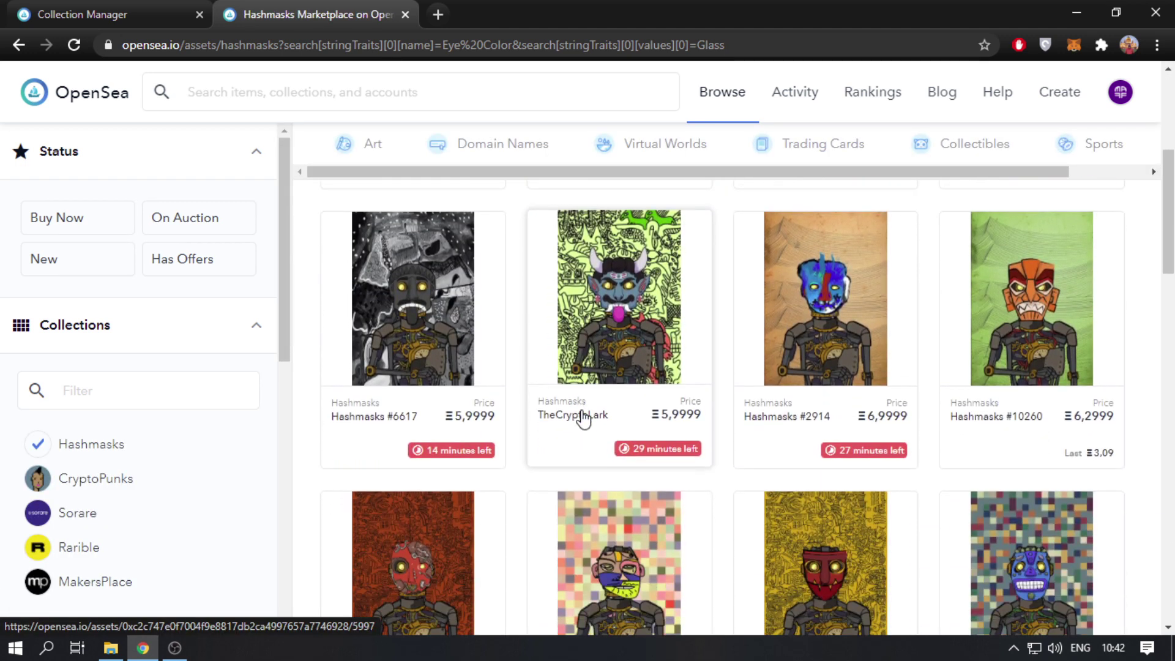
pyautogui.scroll(-5, 583, 418)
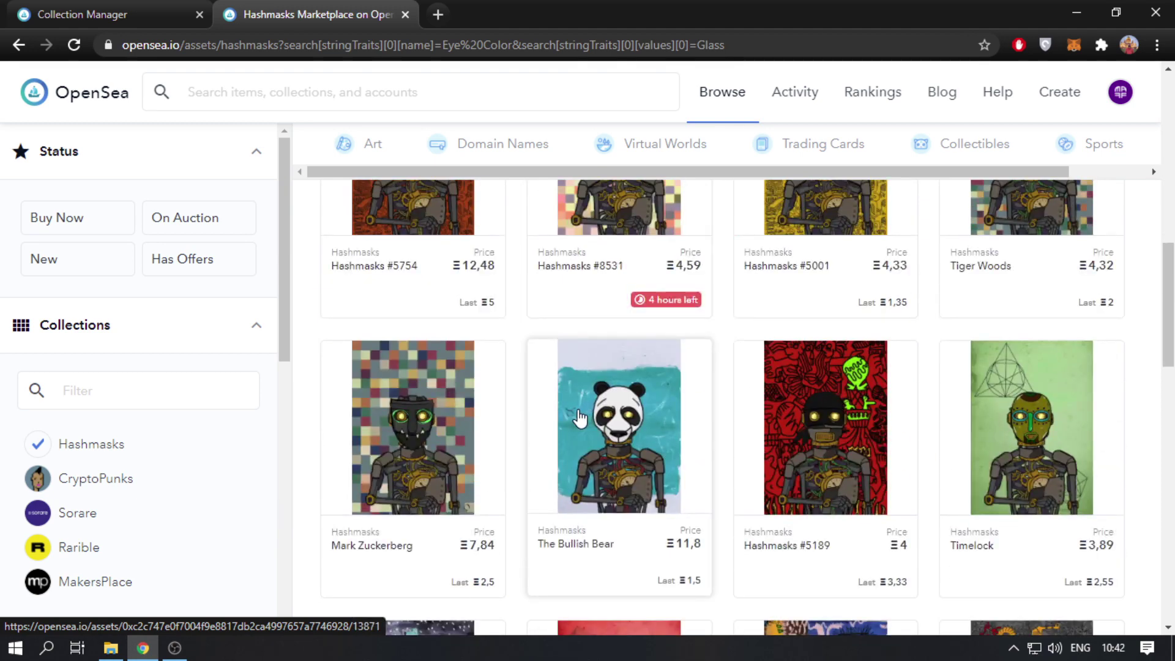
pyautogui.scroll(6, 580, 414)
pyautogui.scroll(4, 554, 335)
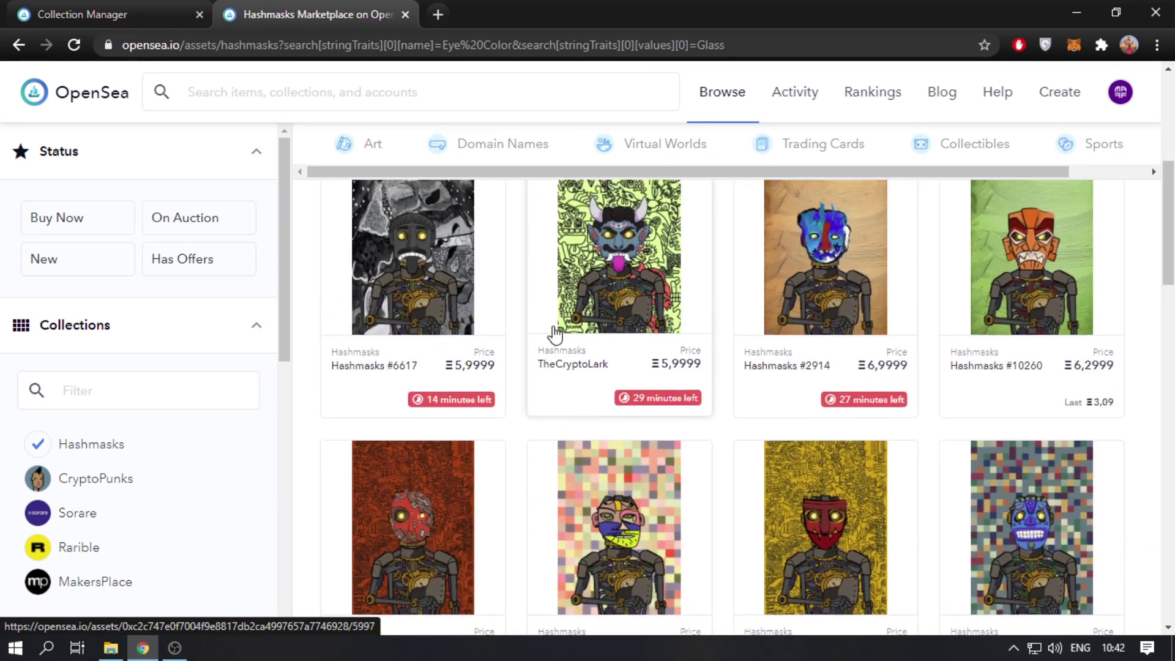
# Return to the new item form and preview the Unlockable Content text field, leaving the option switched off
pyautogui.click(129, 12)
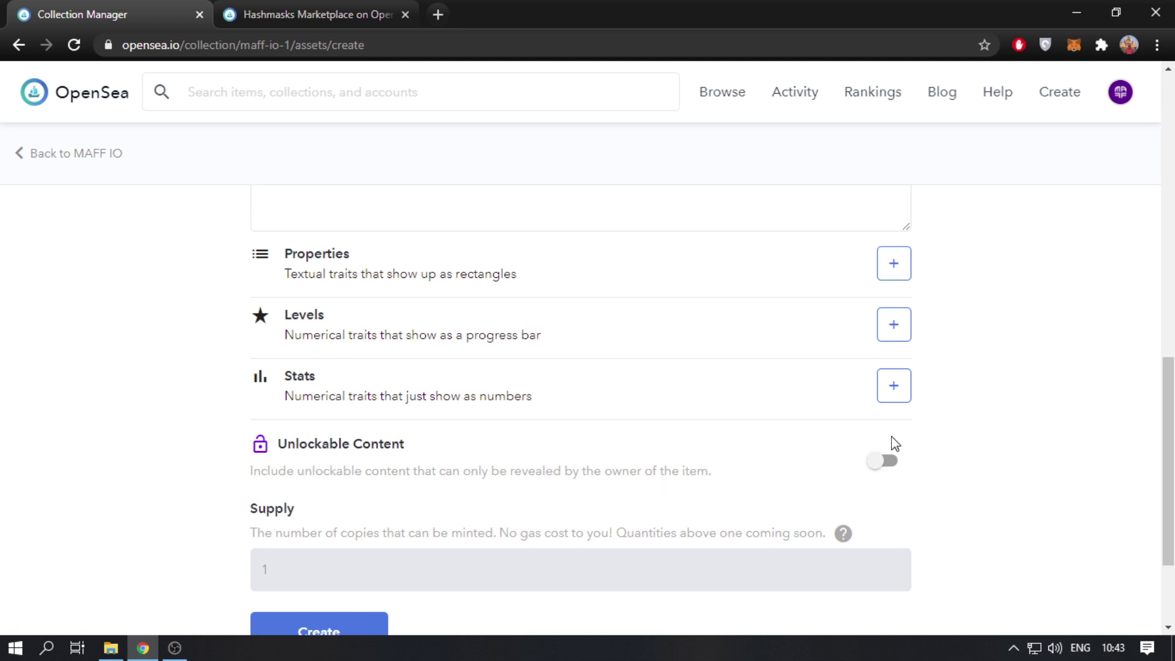
pyautogui.click(882, 463)
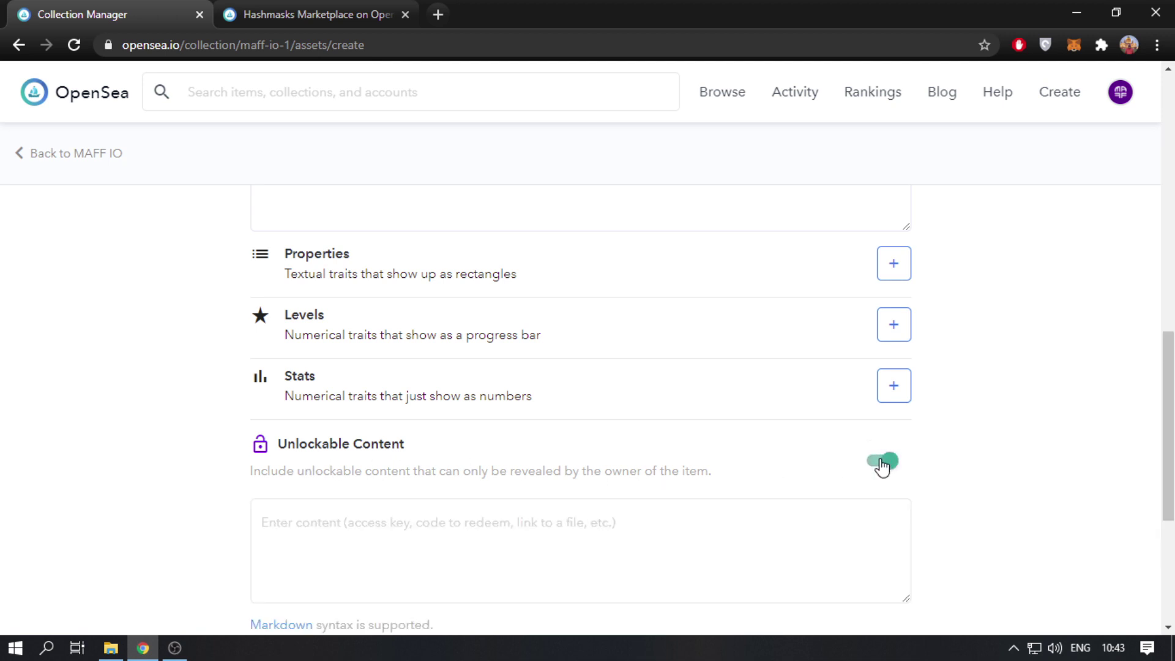
pyautogui.click(747, 518)
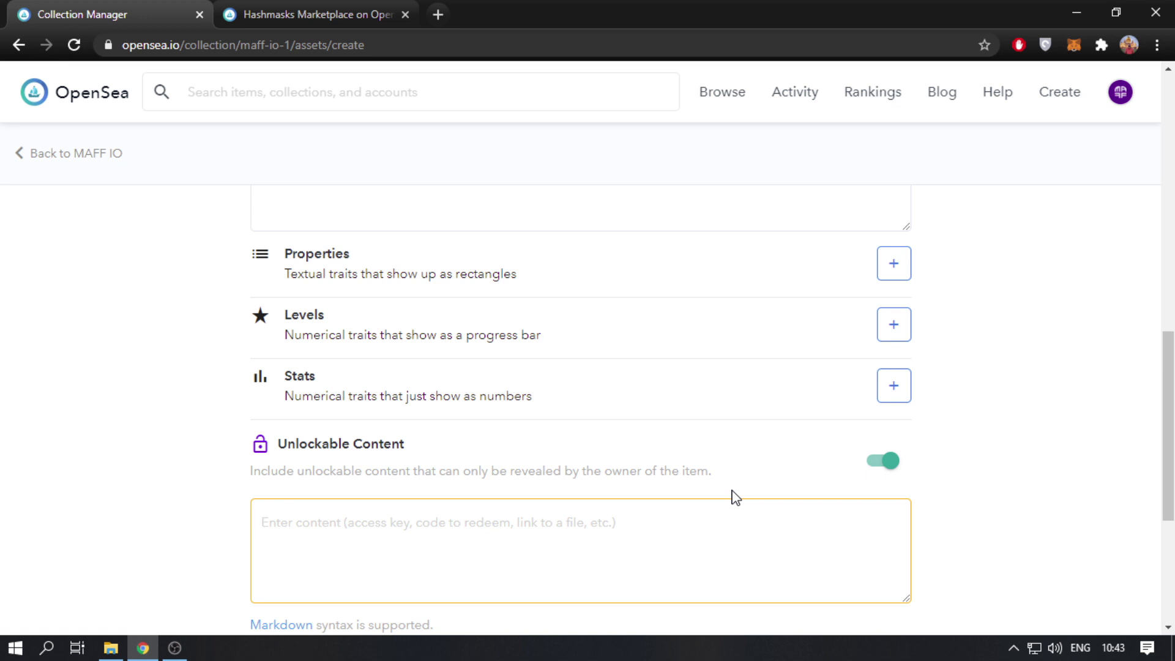
pyautogui.click(877, 463)
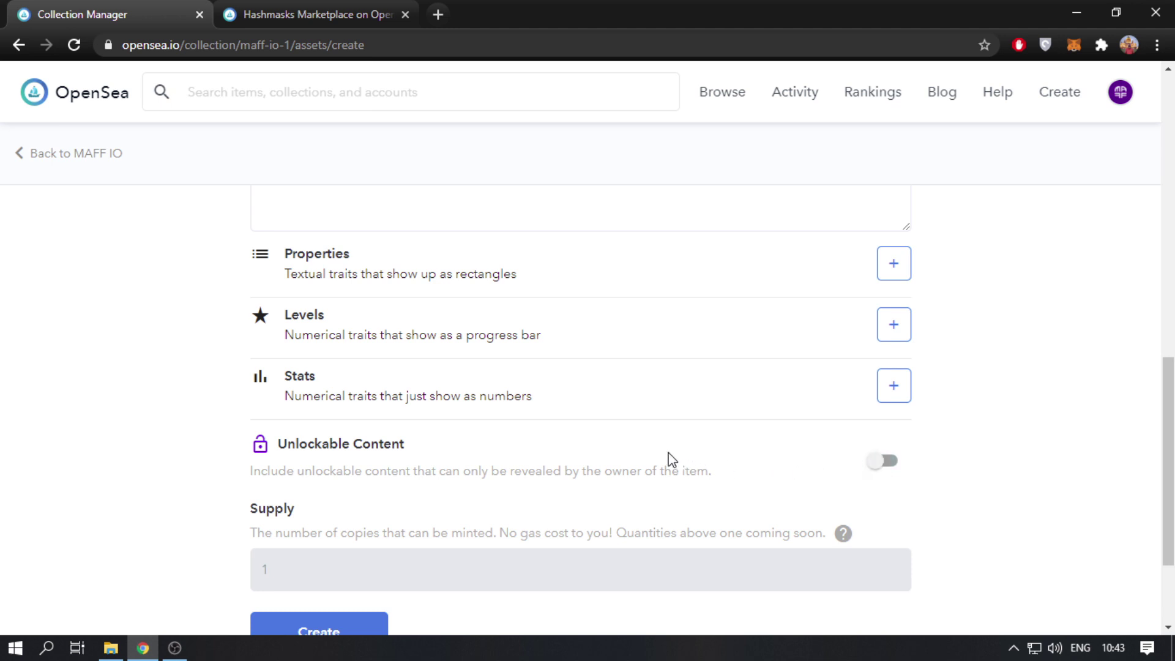
# Read the help on how token supply works for the item's Supply setting and close it
pyautogui.scroll(-2, 672, 457)
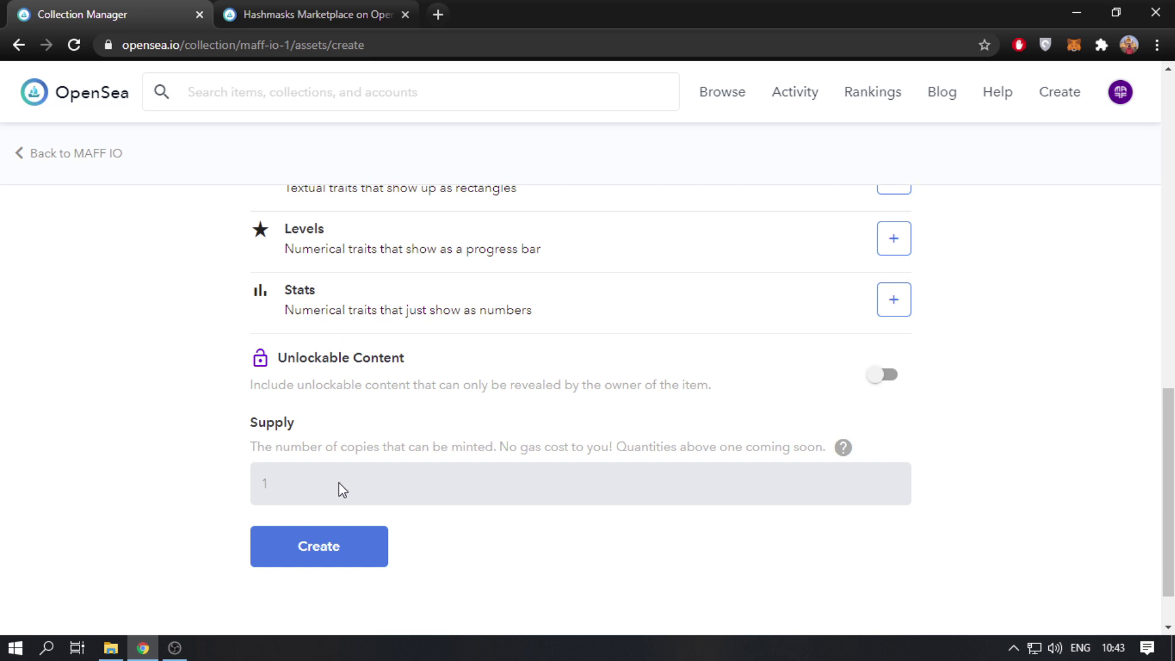
pyautogui.click(844, 448)
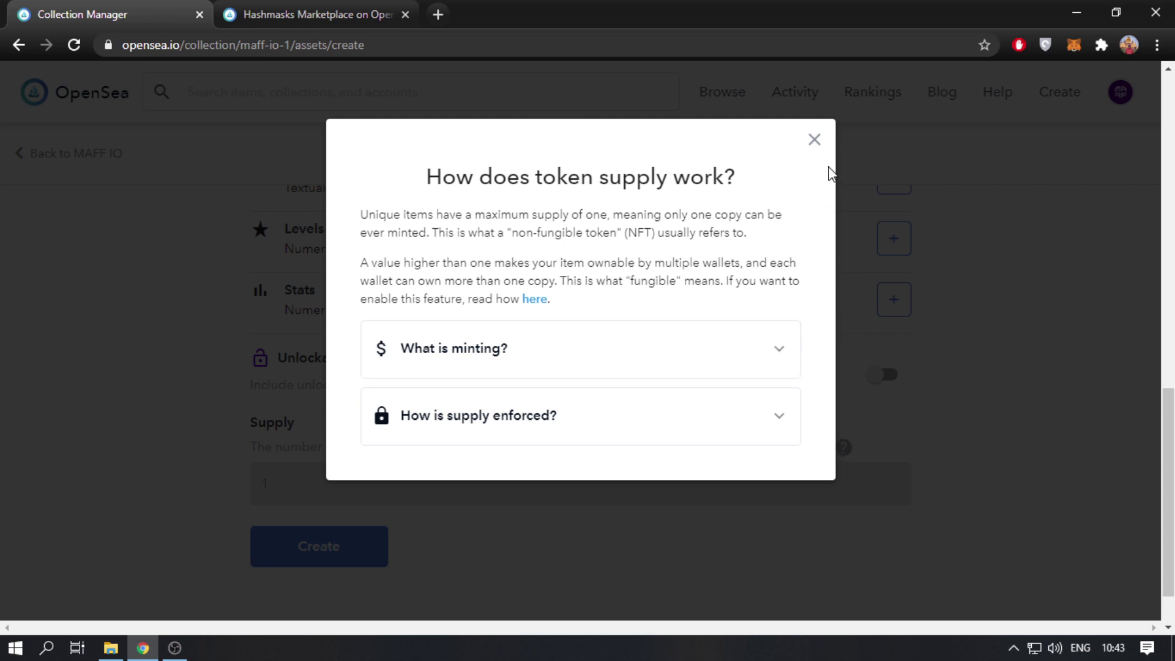
pyautogui.click(815, 141)
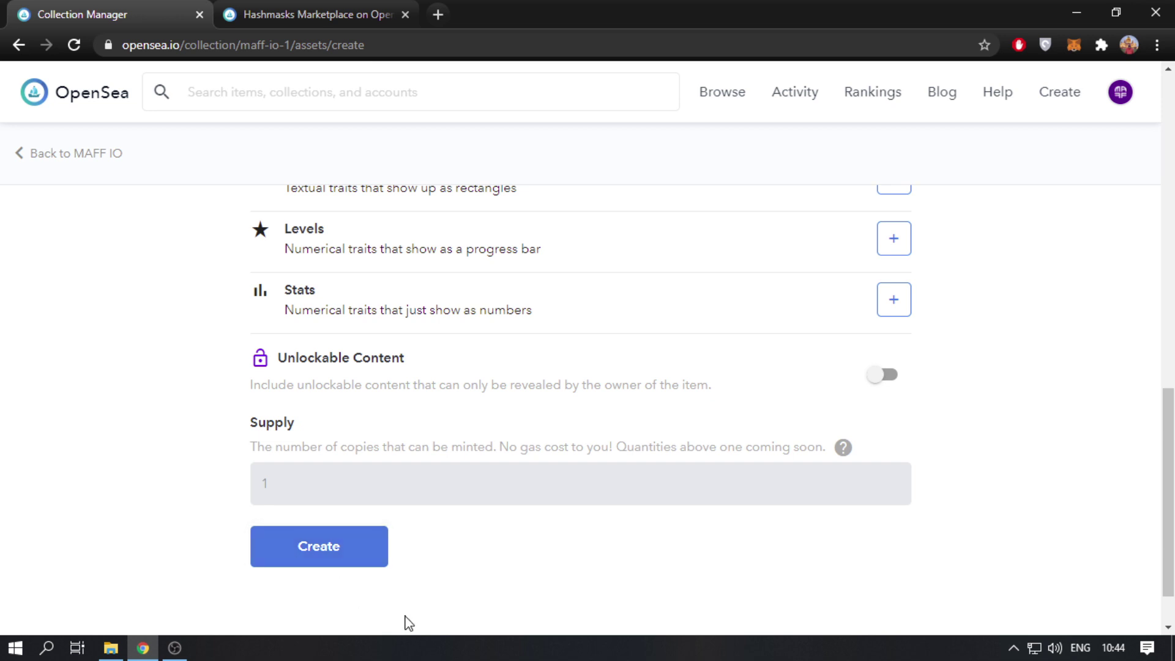
# Create the MAFF LOGO item and visit its item page
pyautogui.click(331, 558)
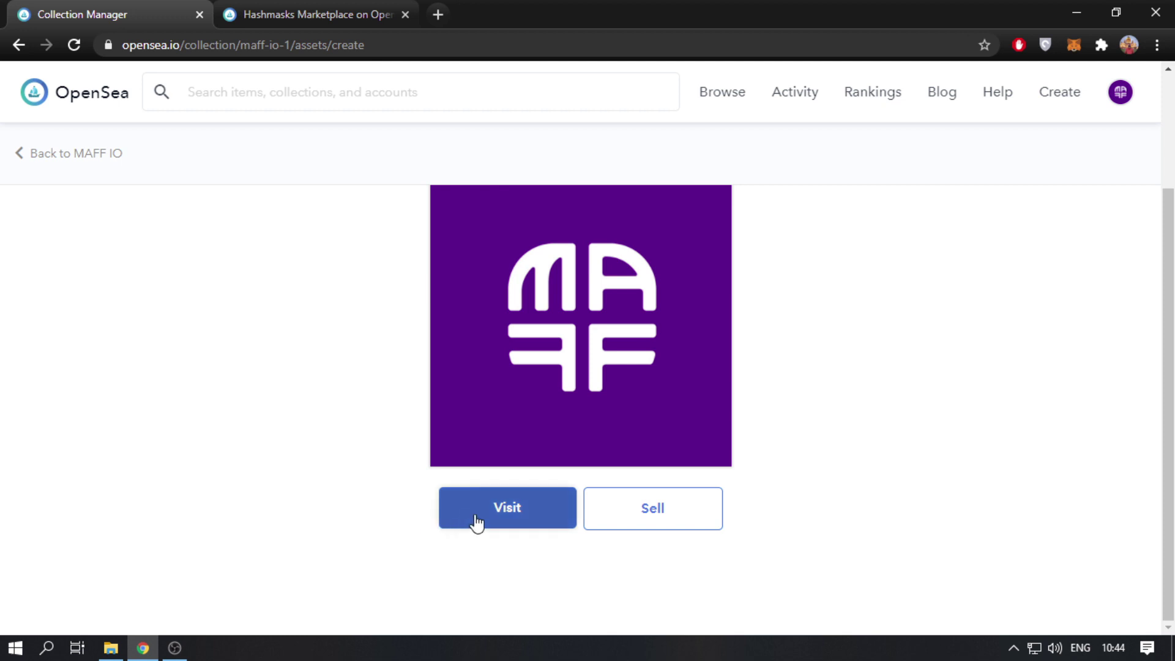
pyautogui.scroll(2, 589, 498)
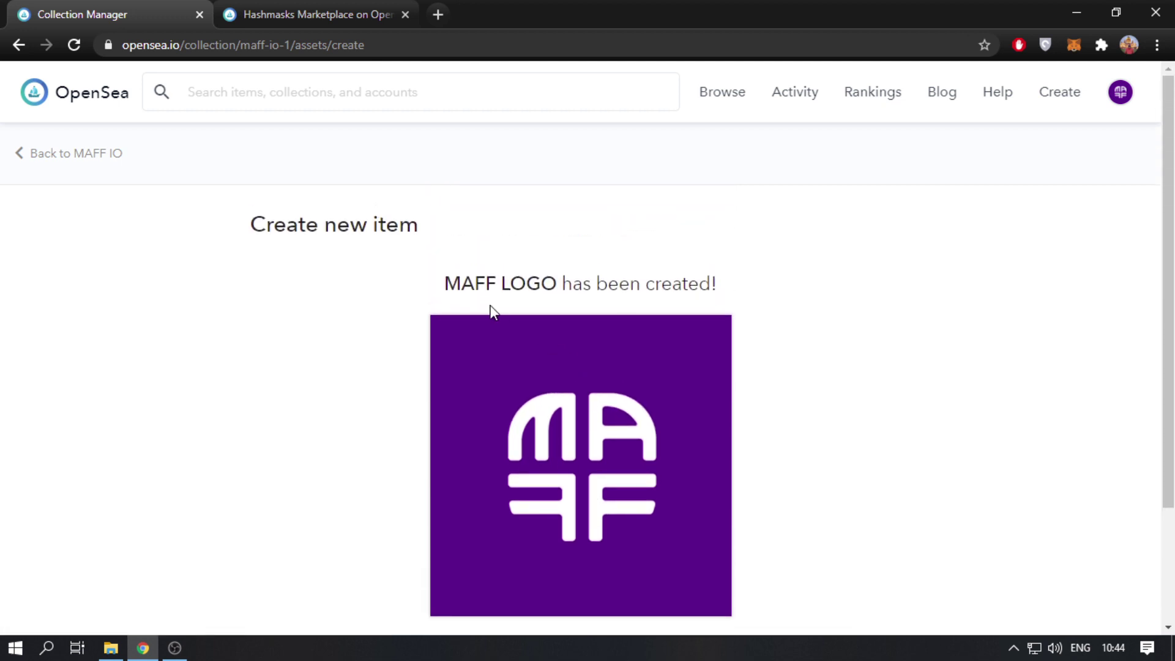
pyautogui.scroll(-2, 576, 397)
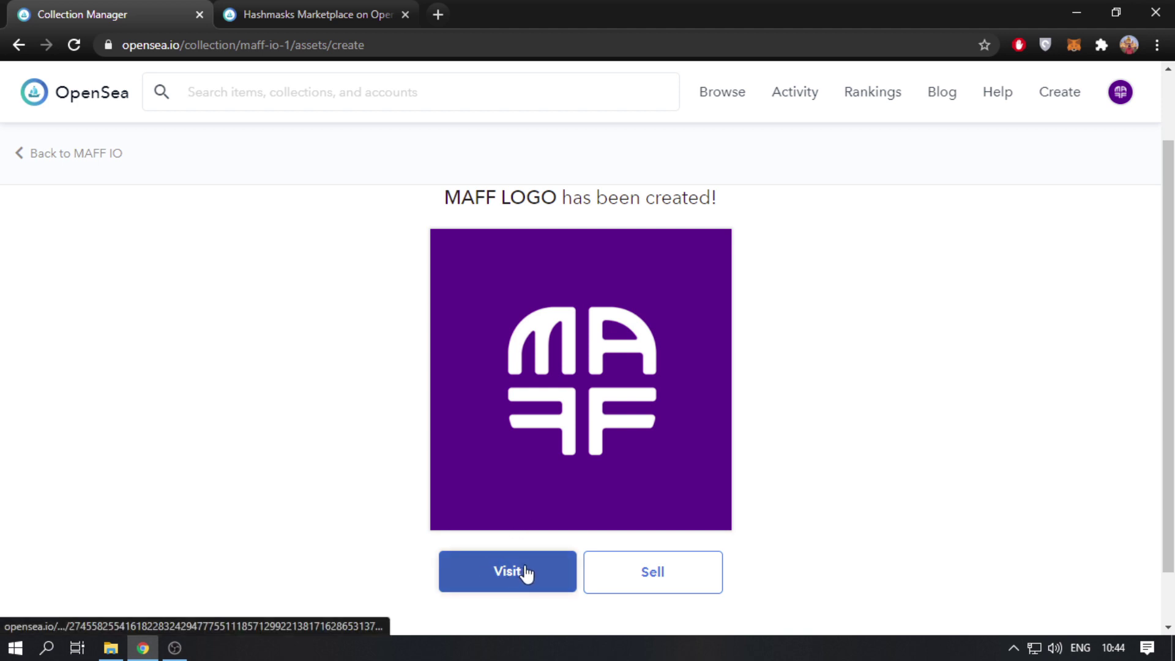
pyautogui.moveTo(1054, 89)
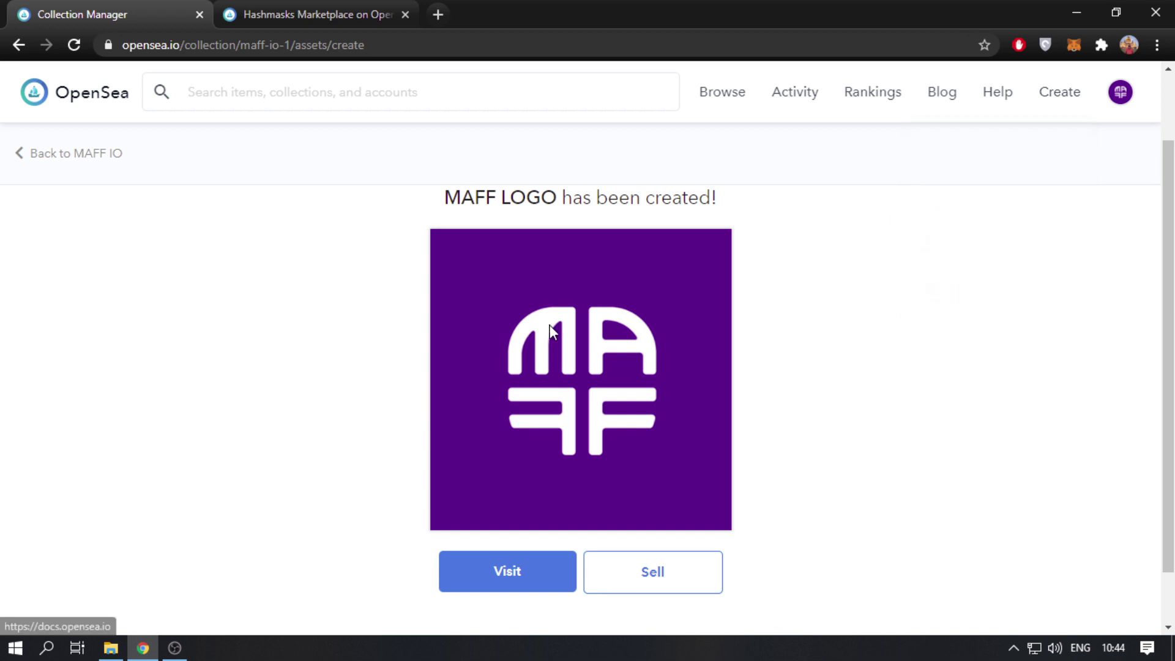
pyautogui.click(516, 582)
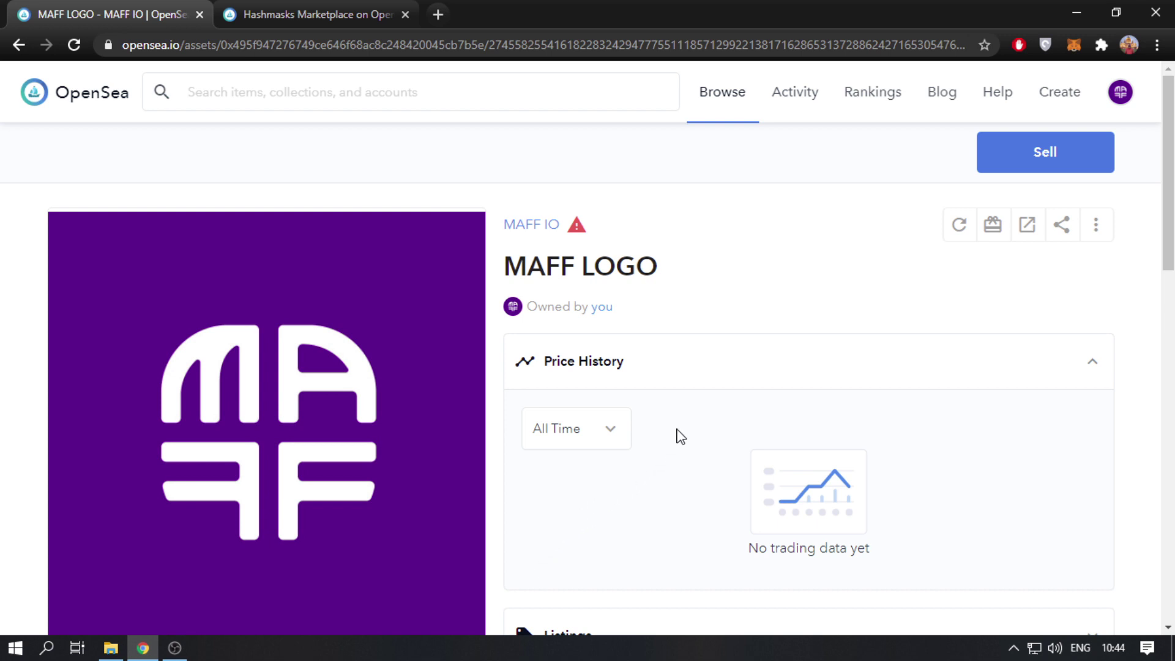
# Read the explanation behind the warning badge beside the MAFF IO collection name, including how to submit for verification, and close it
pyautogui.moveTo(576, 232)
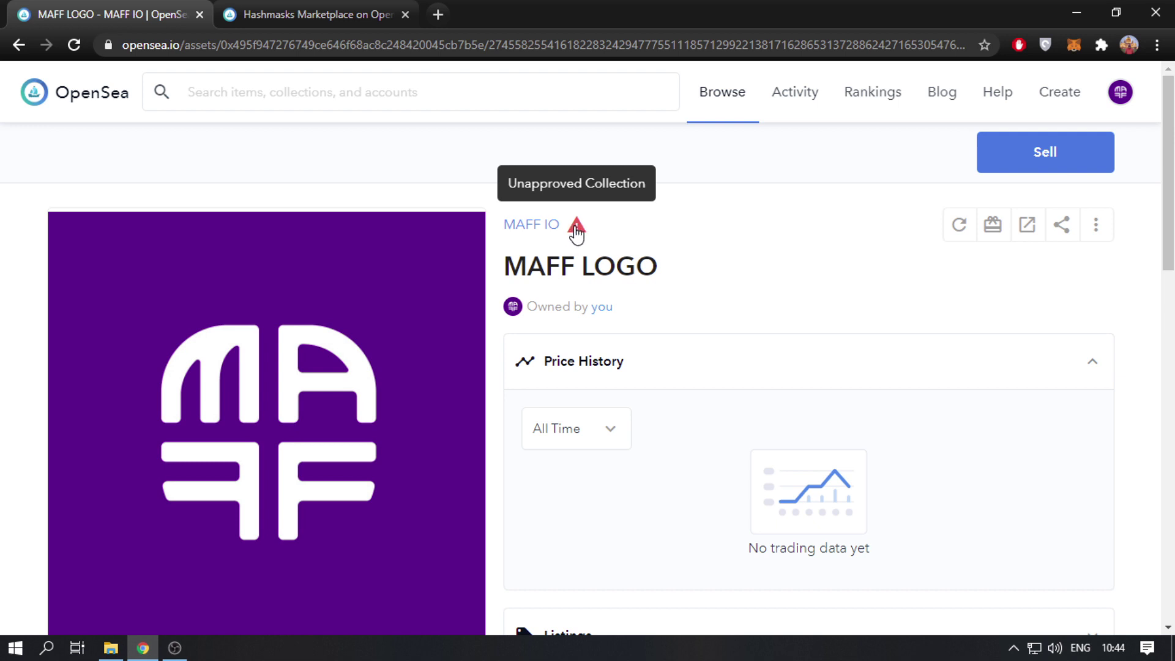
pyautogui.click(576, 232)
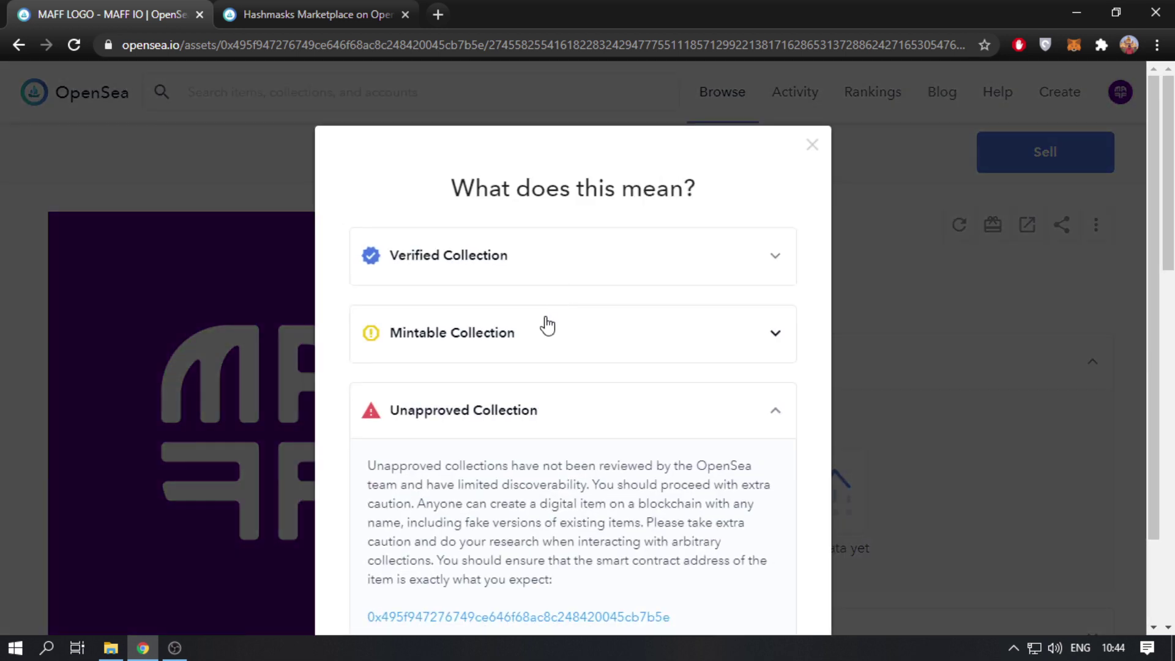
pyautogui.scroll(-2, 532, 341)
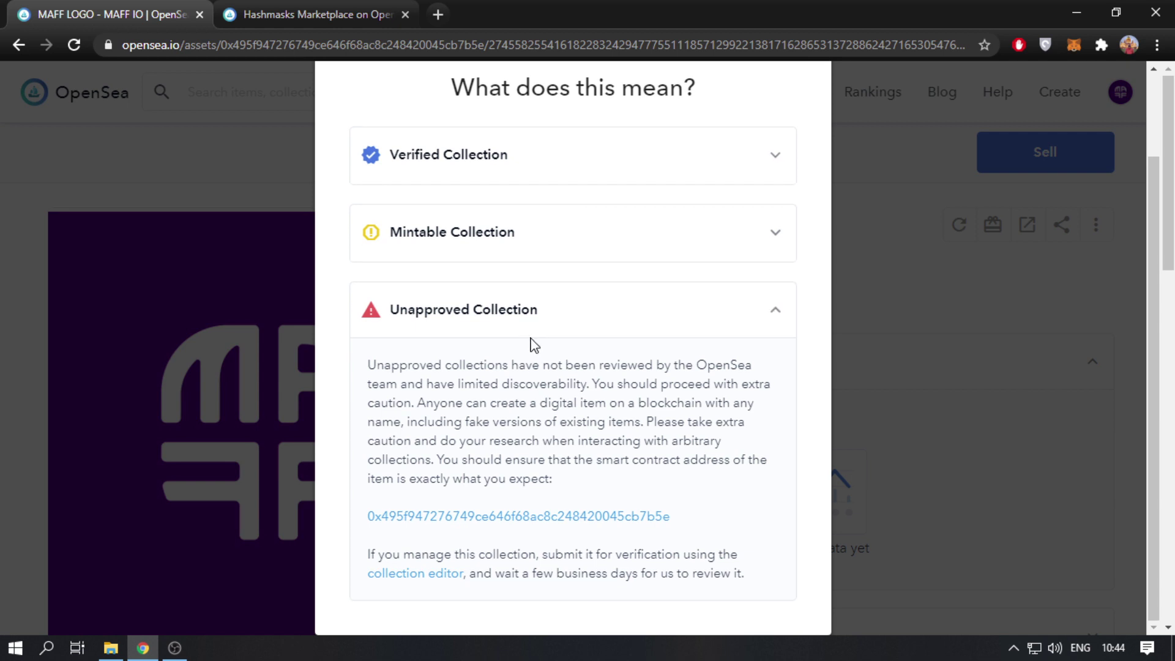
pyautogui.scroll(-1, 531, 343)
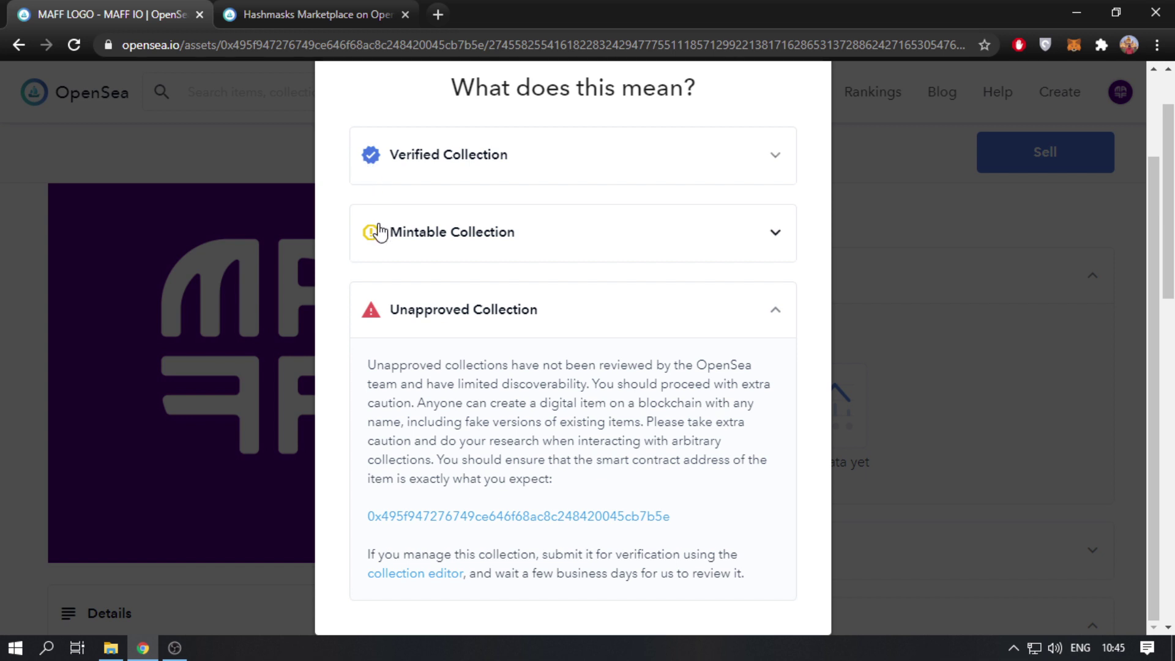
pyautogui.doubleClick(386, 554)
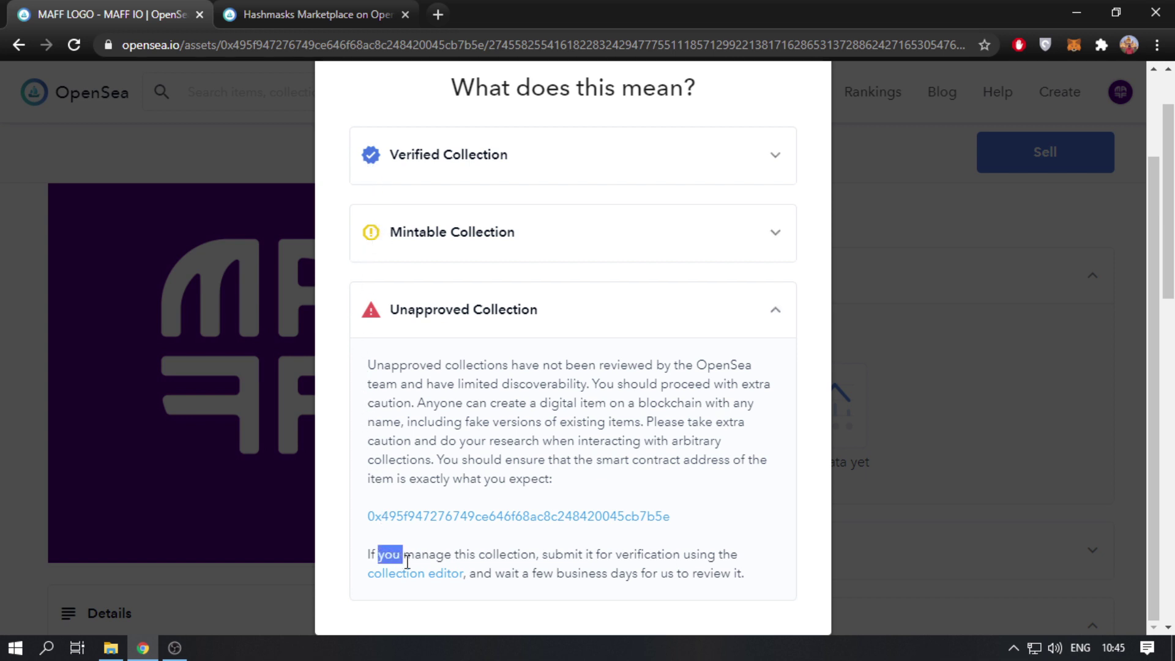
pyautogui.moveTo(408, 562); pyautogui.dragTo(549, 556)
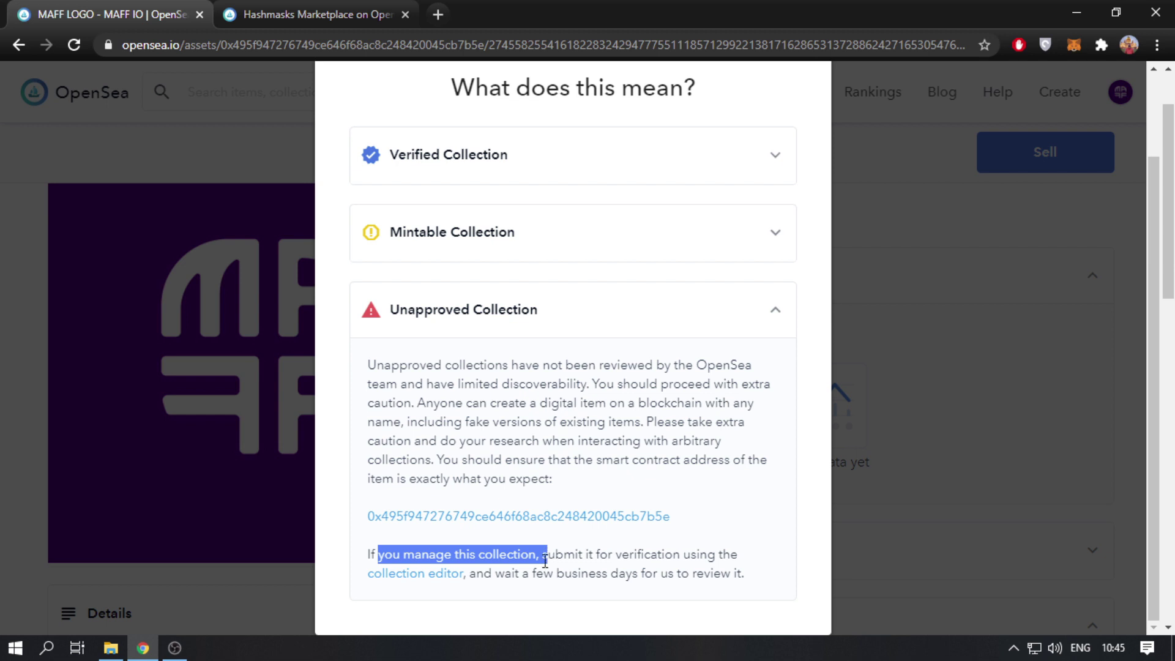
pyautogui.click(559, 568)
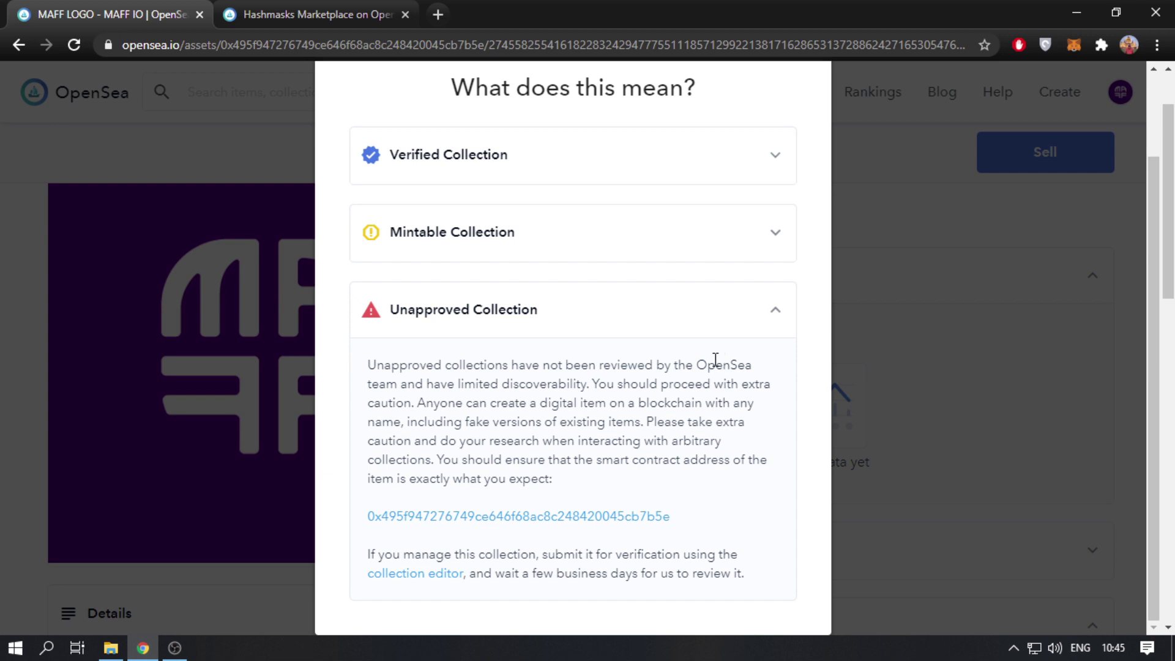
pyautogui.scroll(2, 716, 360)
pyautogui.click(812, 150)
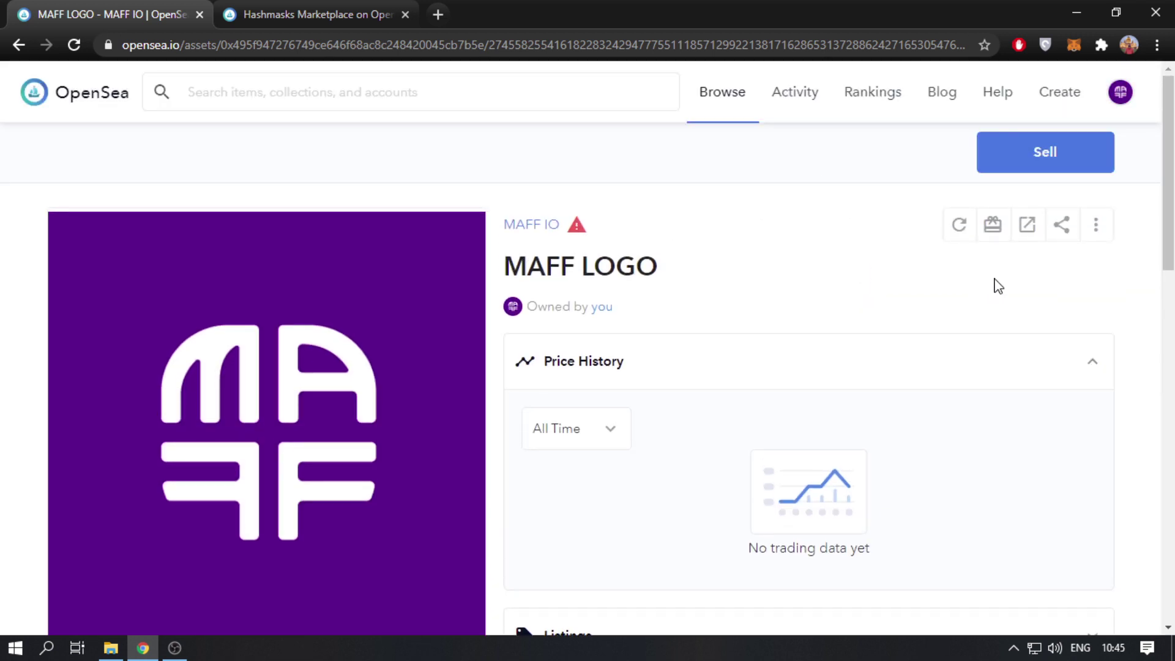
# View the MAFF LOGO item's sharing options and look through its listings, offers and details sections
pyautogui.click(1067, 225)
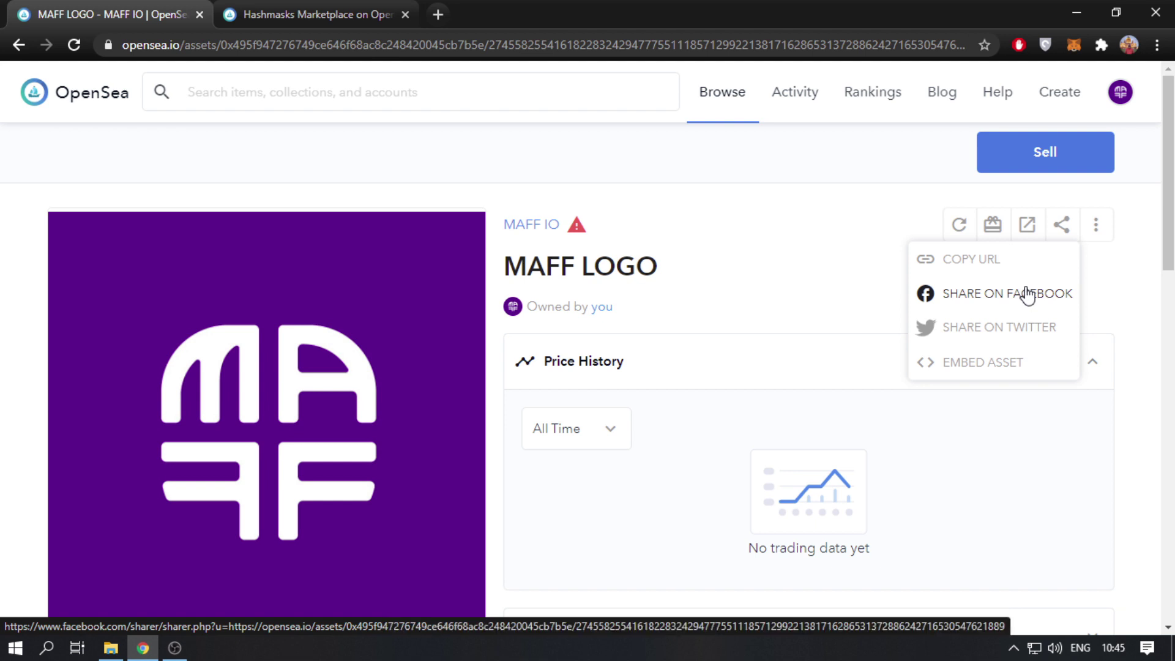
pyautogui.click(856, 288)
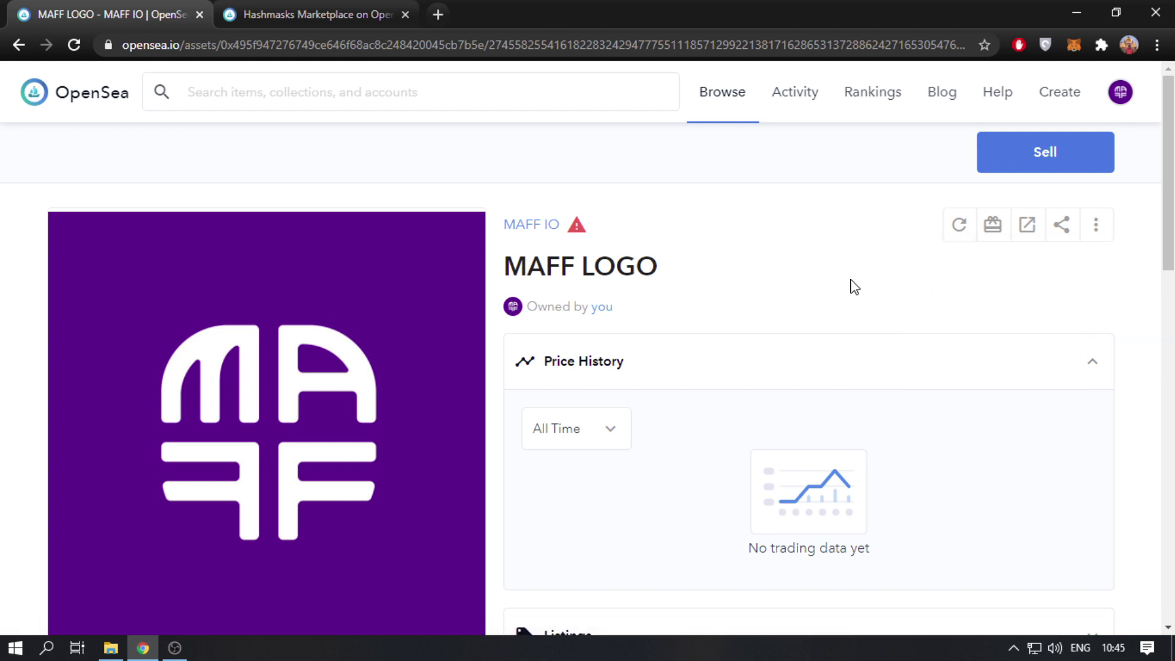
pyautogui.scroll(-4, 789, 313)
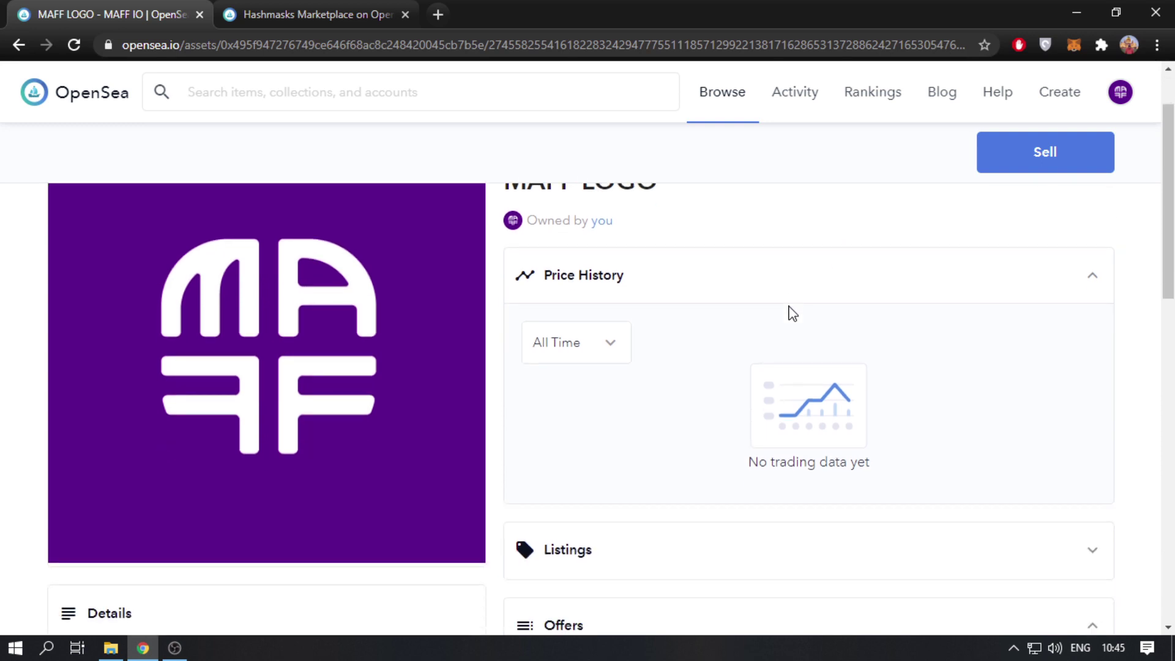
pyautogui.scroll(-1, 792, 313)
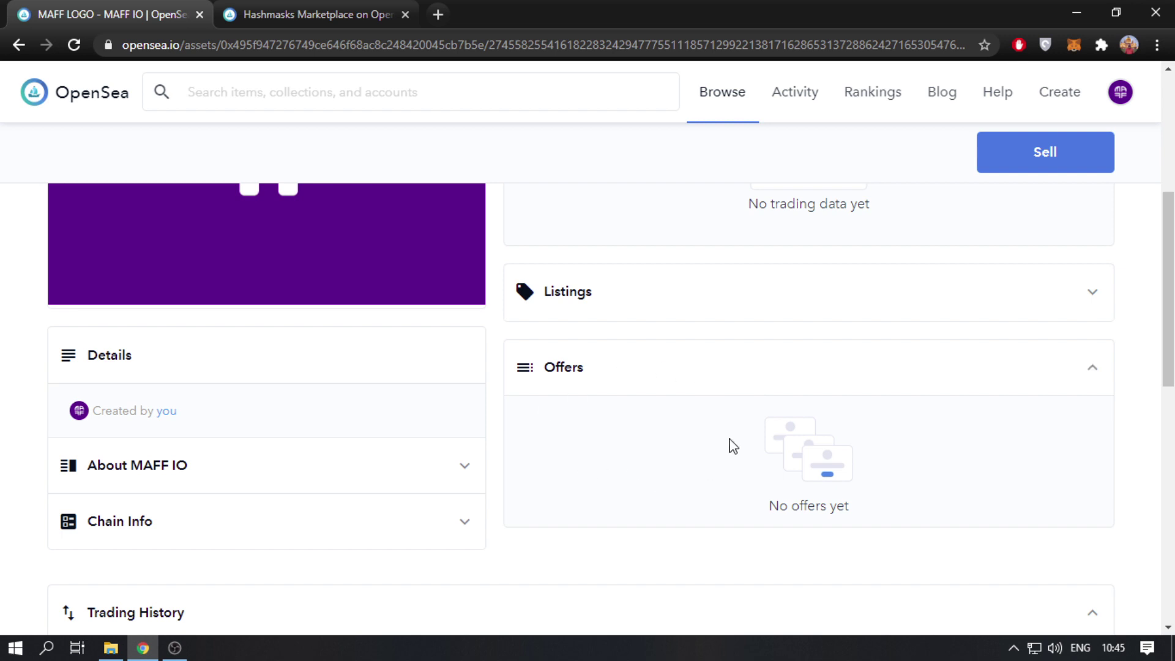
pyautogui.scroll(5, 734, 446)
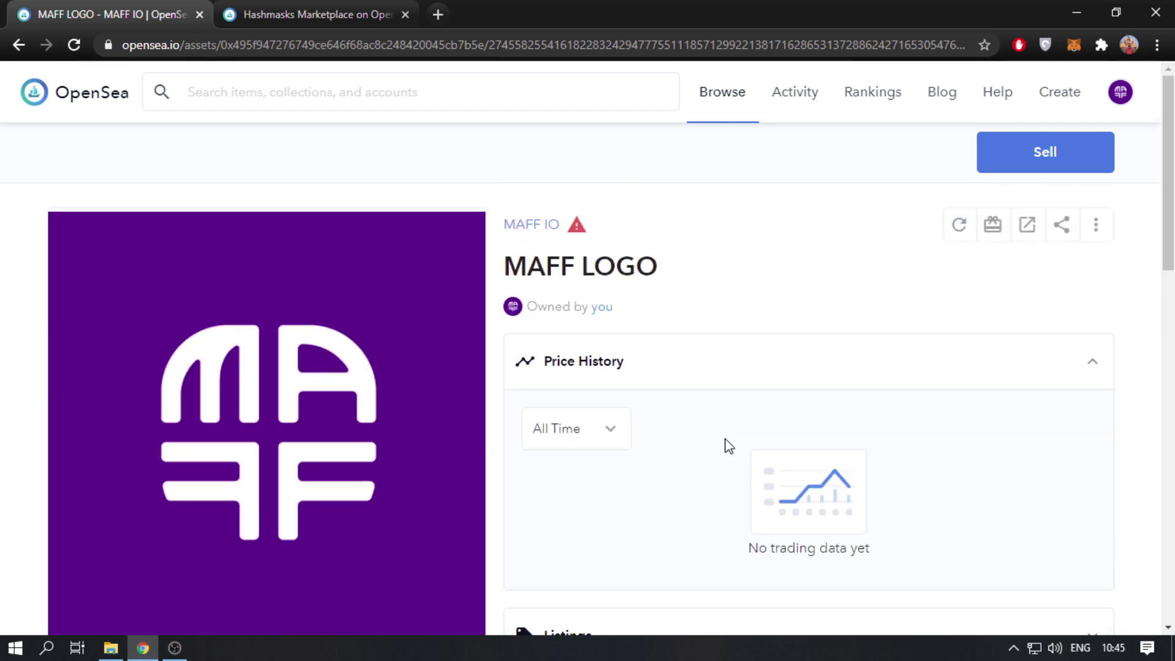